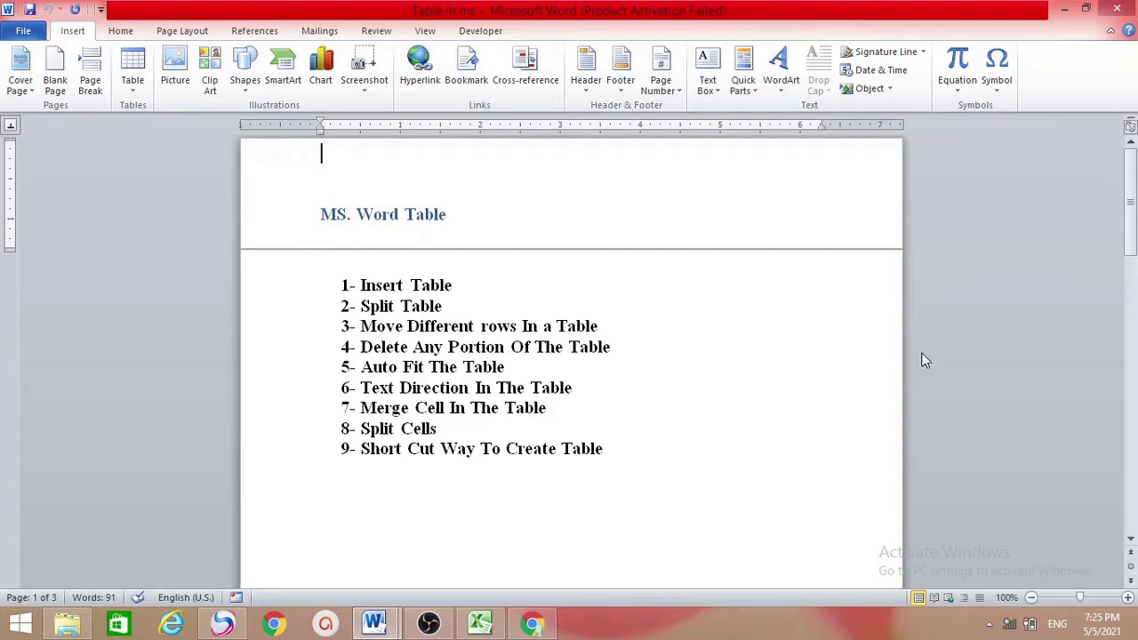
# - Add empty lines below the '9- Short Cut Way To Create Table' list item
pyautogui.moveTo(1132, 225); pyautogui.dragTo(1133, 255)
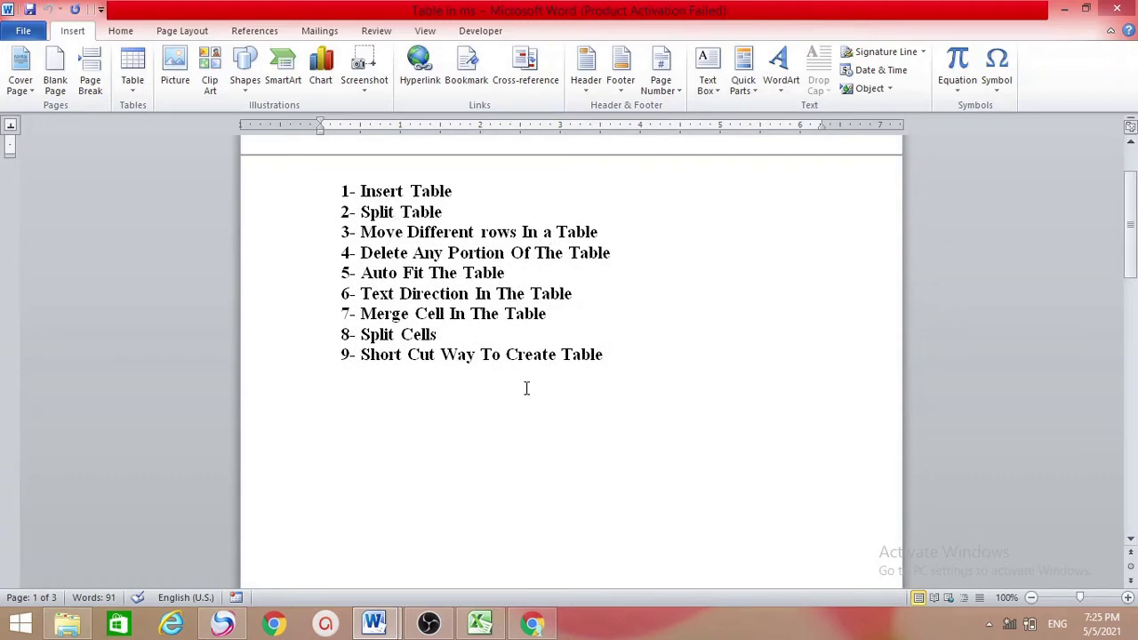
pyautogui.click(636, 354)
pyautogui.press('Return')
pyautogui.press('Return')
pyautogui.press('Return')
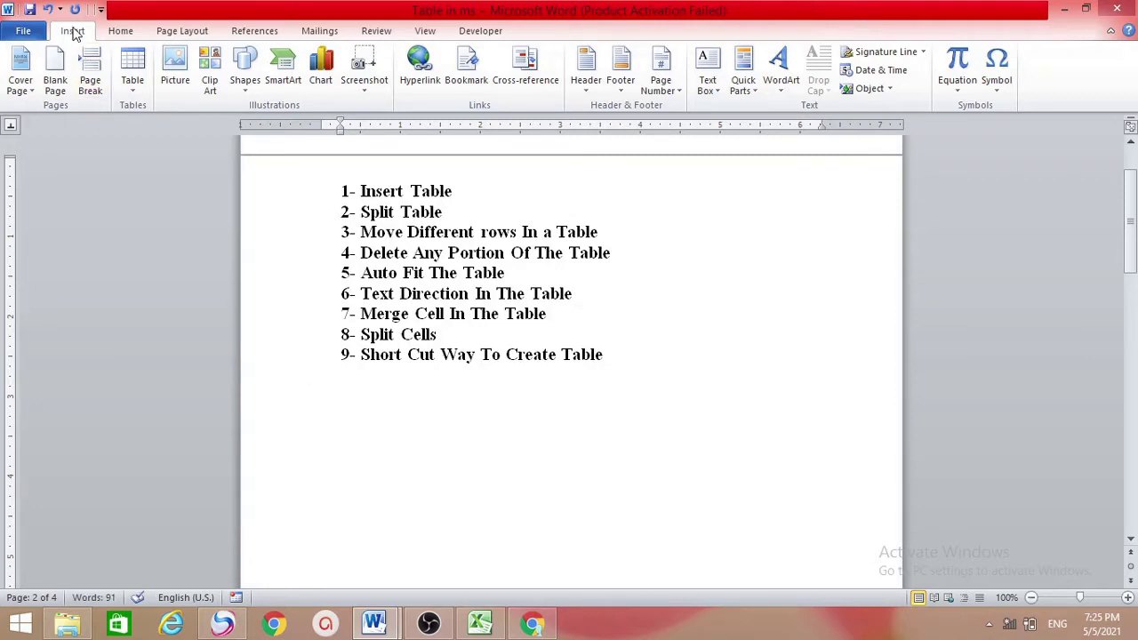
# - Insert an empty 4-column, 2-row table below the list
pyautogui.click(131, 93)
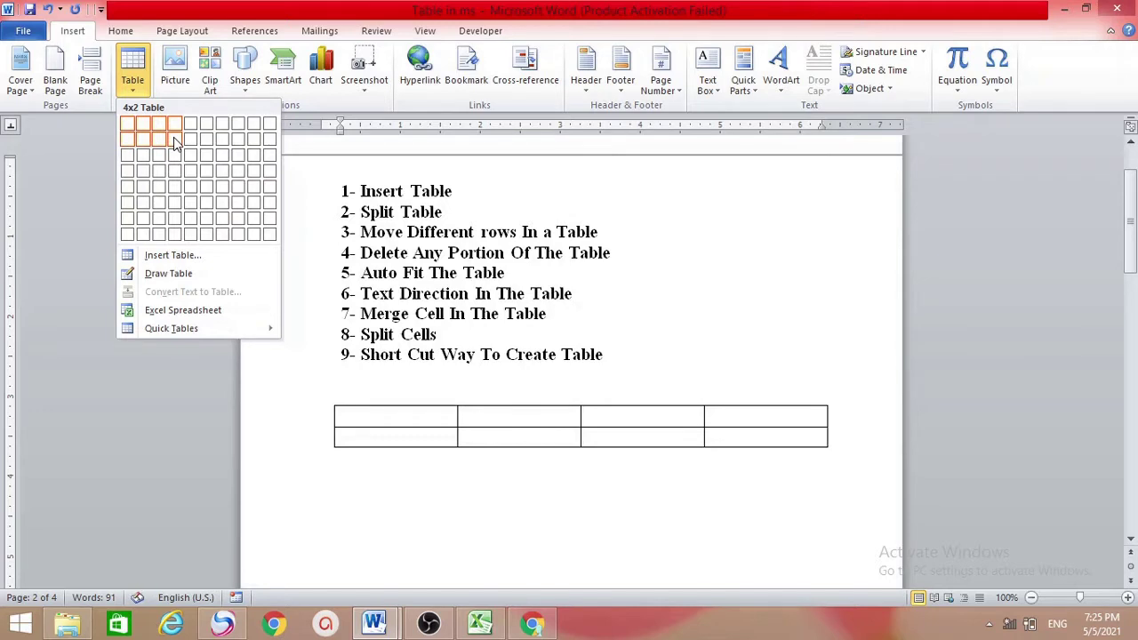
pyautogui.click(176, 142)
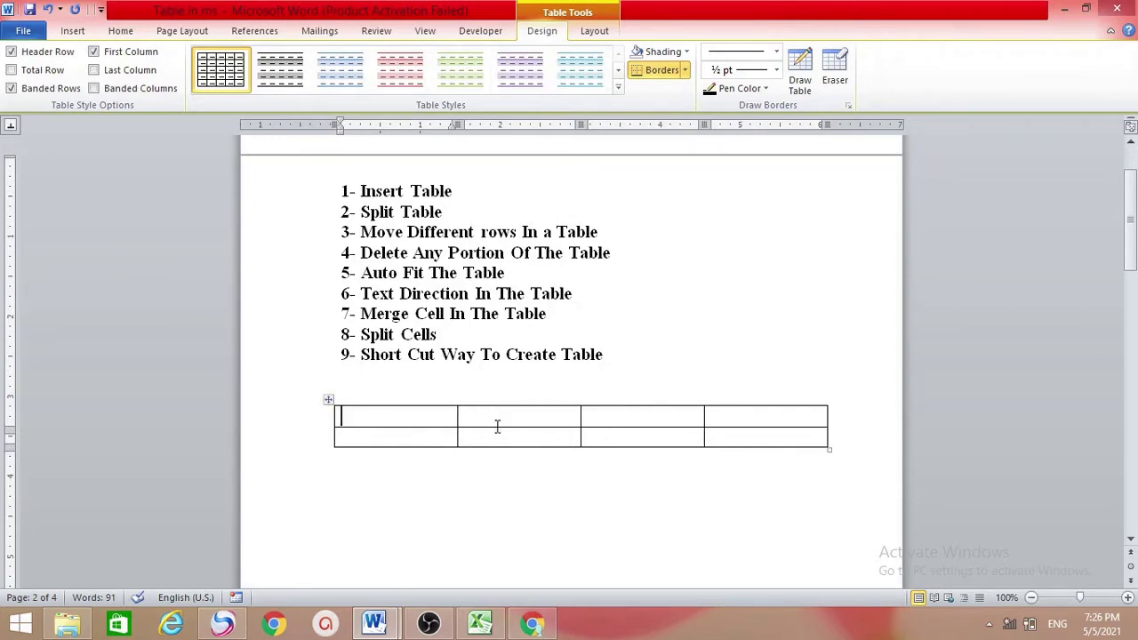
# - Enter 1, 34 and 5 into the first three cells of the table's first row
pyautogui.write('1')
pyautogui.press('Tab')
pyautogui.write('34')
pyautogui.press('Tab')
pyautogui.write('5')
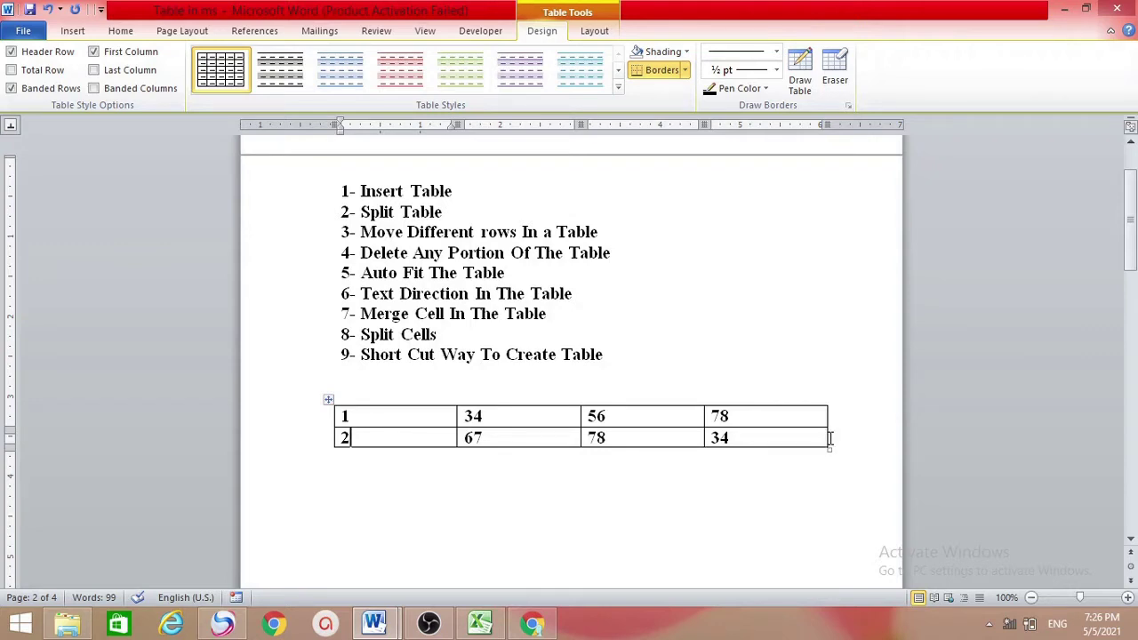
# - Add a third row to the table and fill it with 3, 34, 34, 34
pyautogui.click(829, 438)
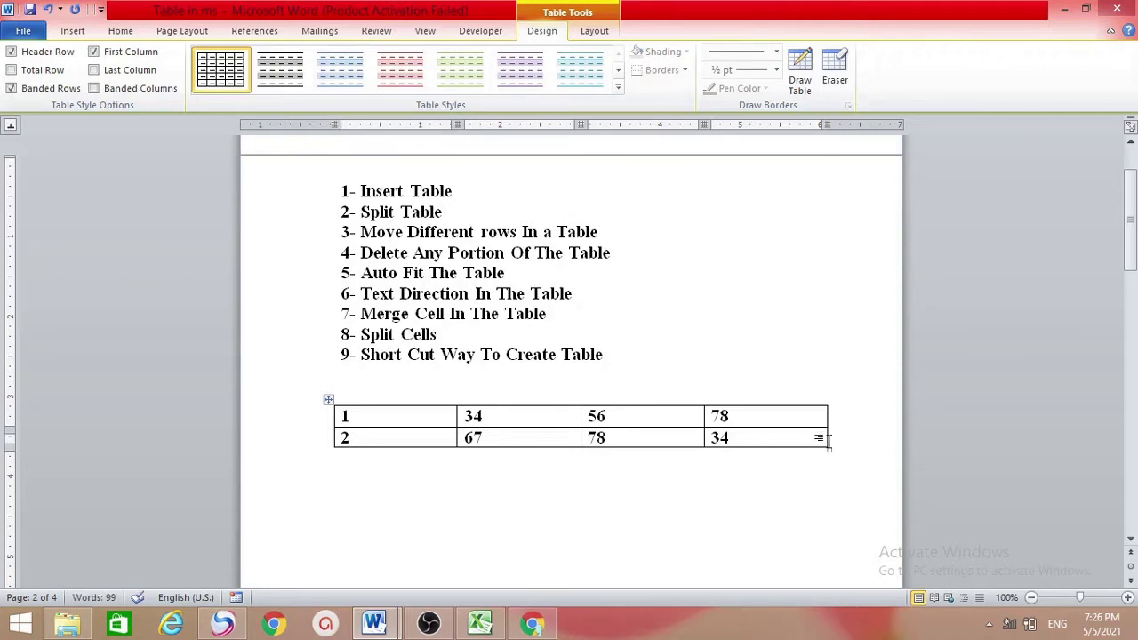
pyautogui.press('Return')
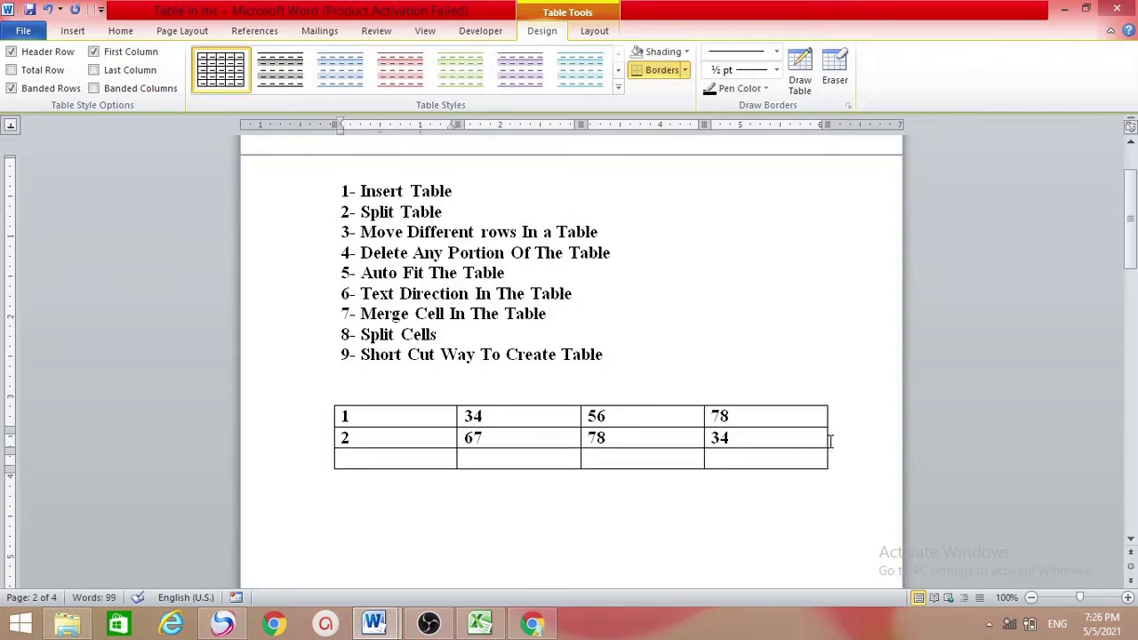
pyautogui.write('3')
pyautogui.press('Tab')
pyautogui.write('34')
pyautogui.press('Tab')
pyautogui.write('34')
pyautogui.press('Tab')
pyautogui.write('34')
pyautogui.hotkey('shift', 'Left')
pyautogui.hotkey('shift', 'Left')
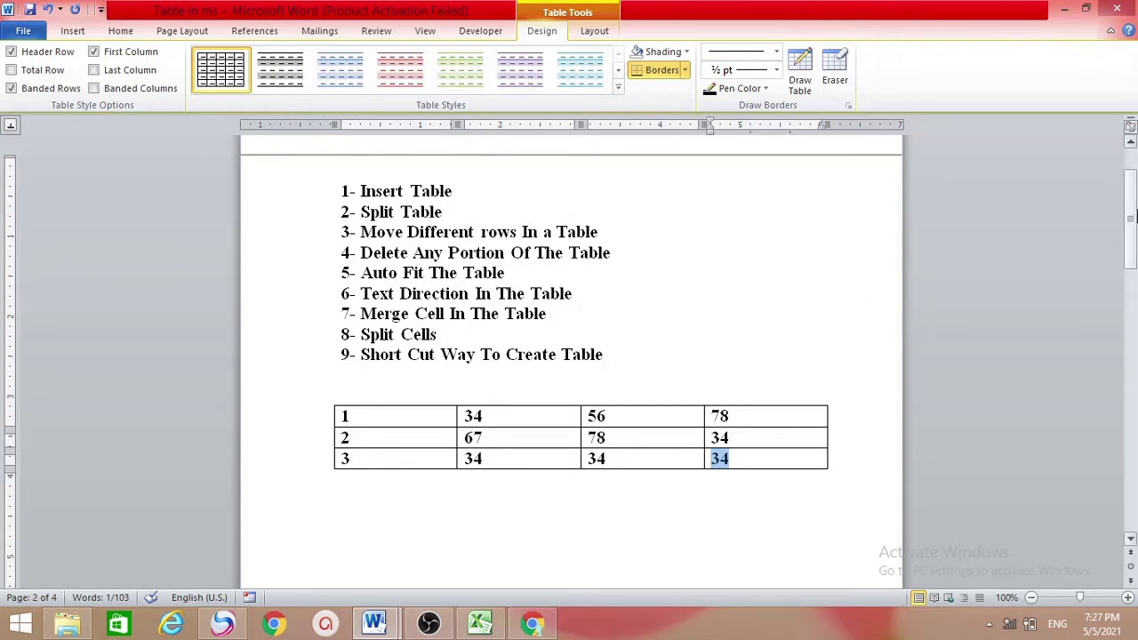
# - Scroll to page 4 and select rows 3 to 5 of the five-row Table
pyautogui.moveTo(1133, 213); pyautogui.dragTo(1134, 425)
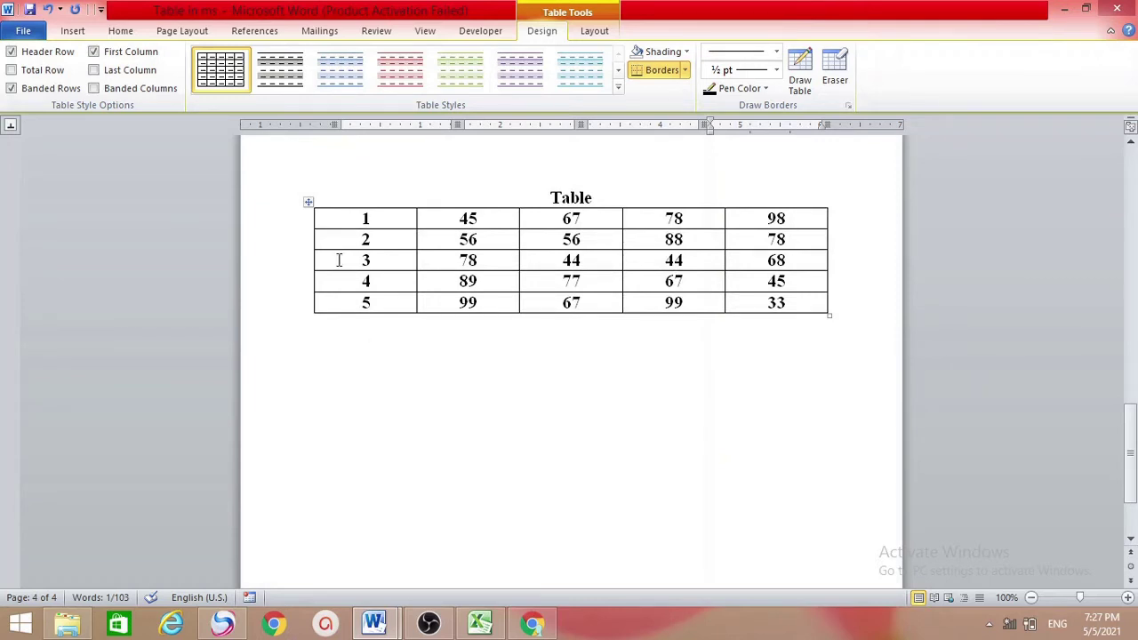
pyautogui.moveTo(325, 259); pyautogui.dragTo(739, 311)
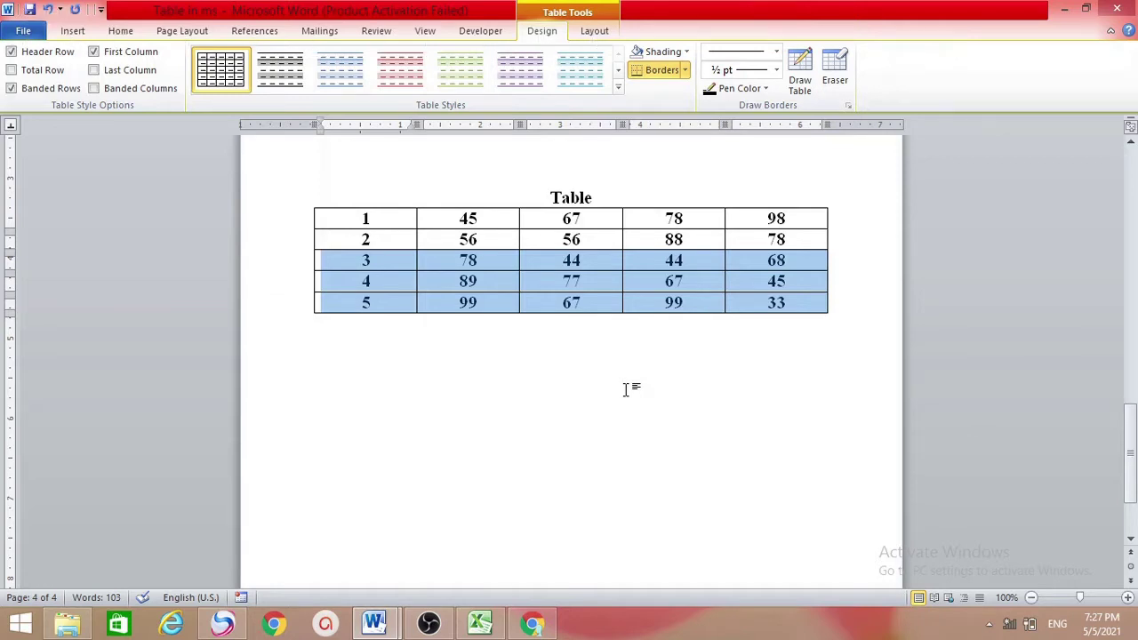
# - Split the Table above row 3 with Ctrl+Shift+Enter, leaving blank lines between the parts
pyautogui.hotkey('ctrl', 'shift', 'Return')
pyautogui.hotkey('ctrl', 'shift', 'Return')
pyautogui.hotkey('ctrl', 'shift', 'Return')
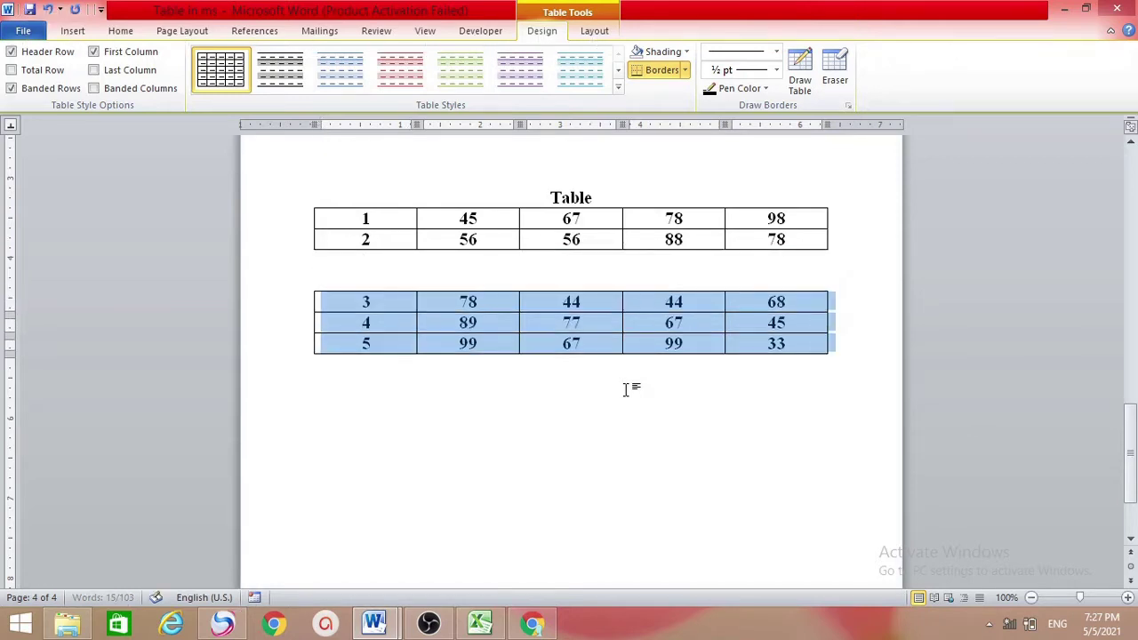
pyautogui.hotkey('ctrl', 'shift', 'Return')
pyautogui.hotkey('ctrl', 'shift', 'Return')
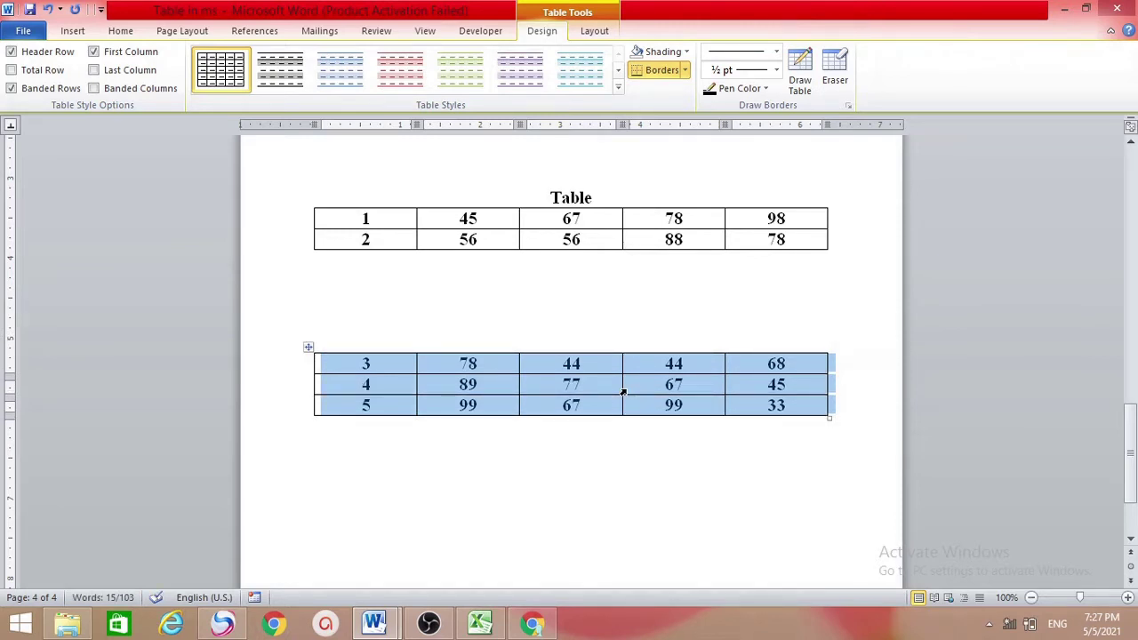
pyautogui.click(472, 460)
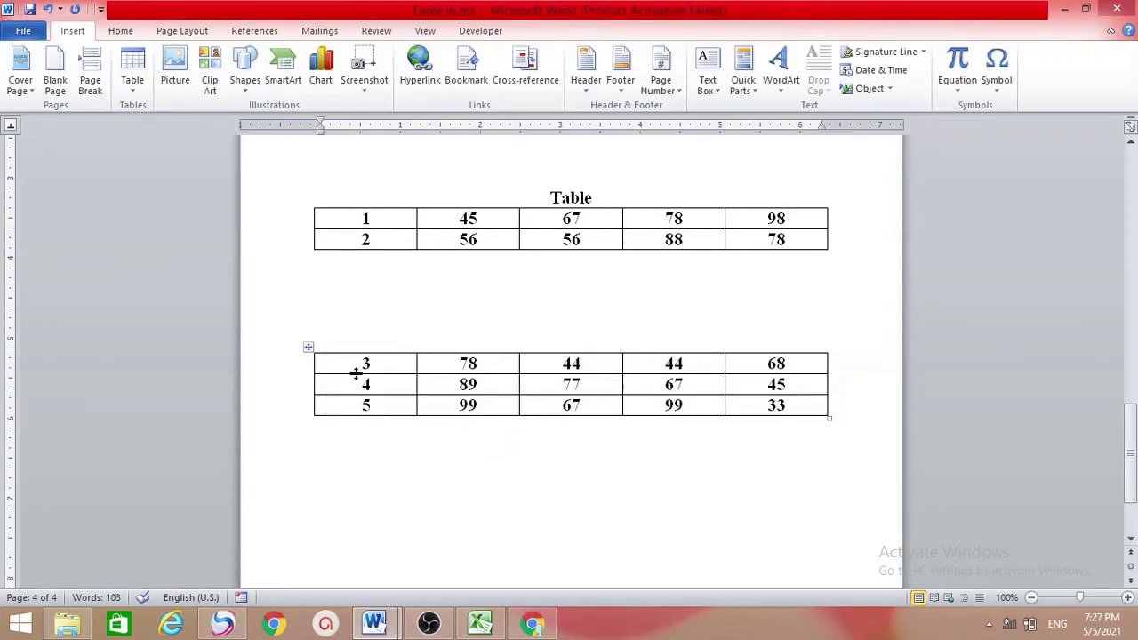
# - Move row 3 back up so it sits directly under rows 1 and 2
pyautogui.moveTo(573, 340); pyautogui.dragTo(770, 351)
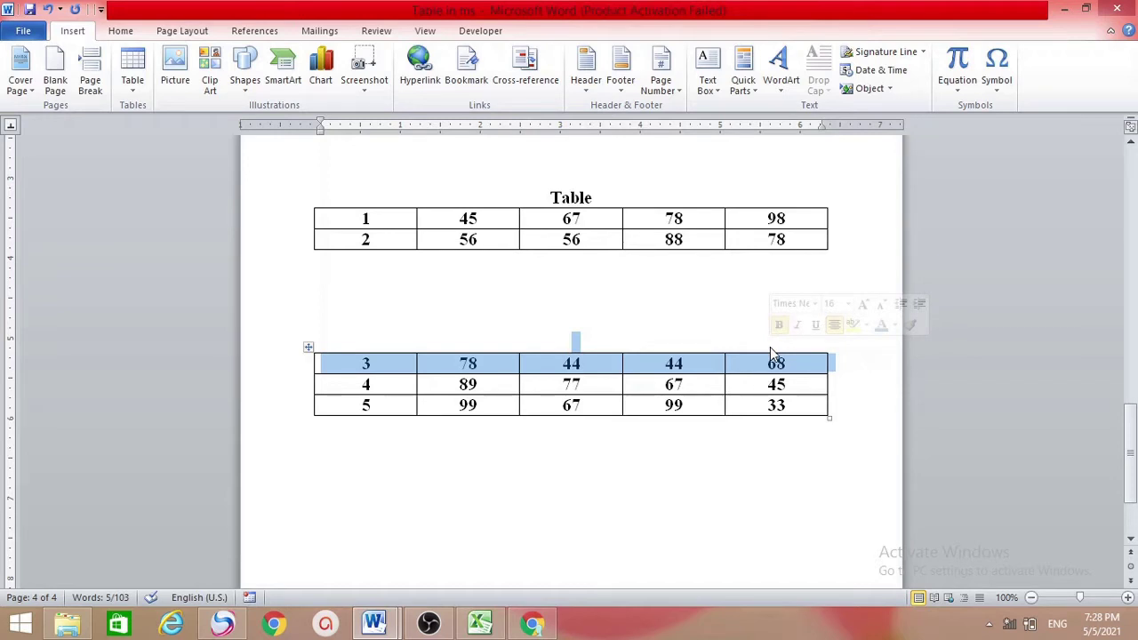
pyautogui.hotkey('alt', 'shift', 'Up')
pyautogui.hotkey('alt', 'shift', 'Up')
pyautogui.hotkey('alt', 'shift', 'Up')
pyautogui.hotkey('alt', 'shift', 'Up')
pyautogui.hotkey('alt', 'shift', 'Up')
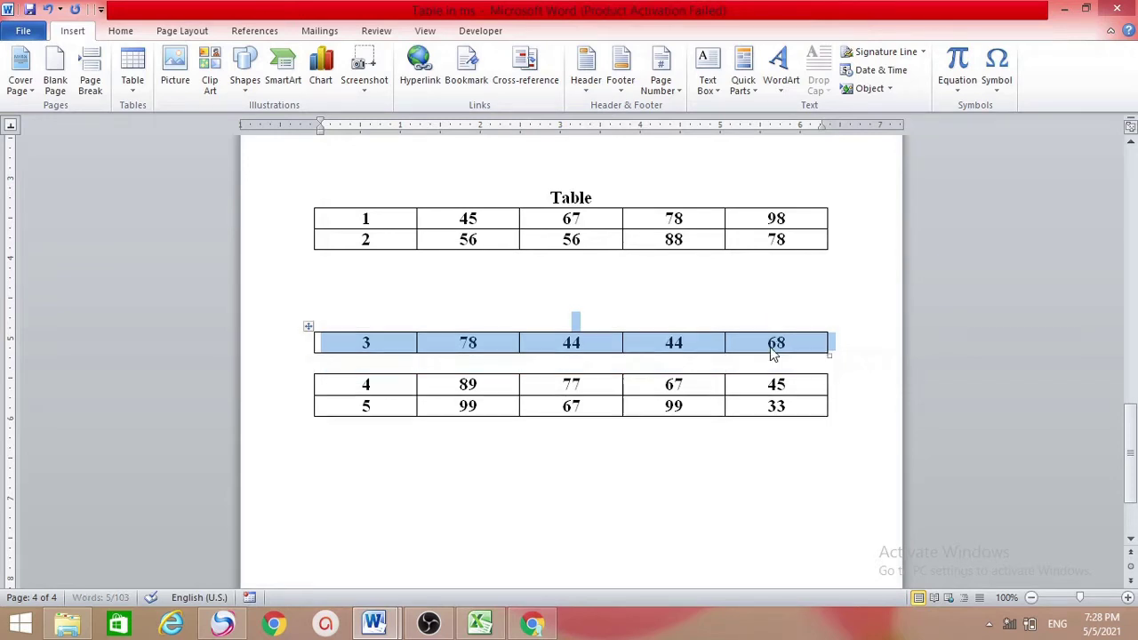
pyautogui.hotkey('alt', 'shift', 'Down')
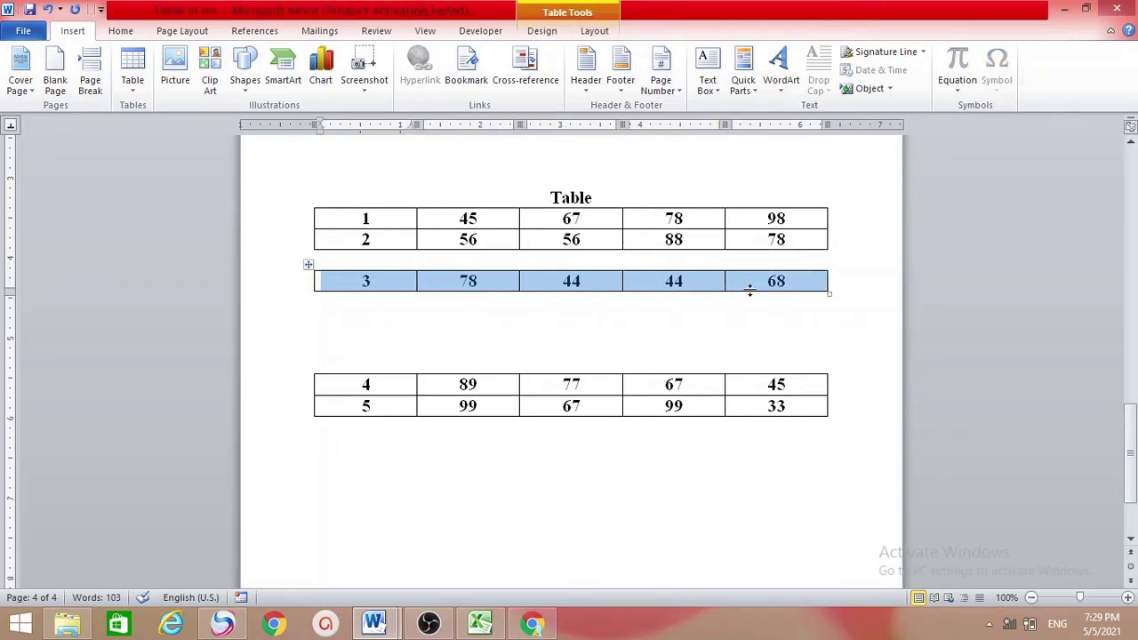
pyautogui.hotkey('alt', 'shift', 'Up')
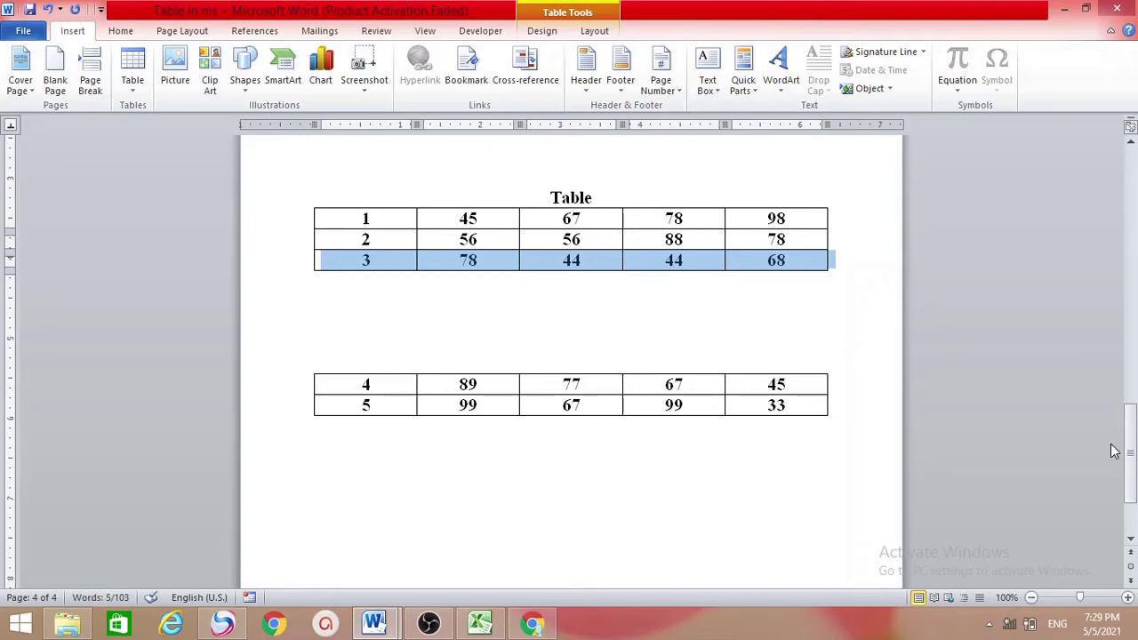
pyautogui.moveTo(1131, 452)
pyautogui.mouseDown()
pyautogui.moveTo(1116, 191)
pyautogui.moveTo(1131, 431)
pyautogui.mouseUp()
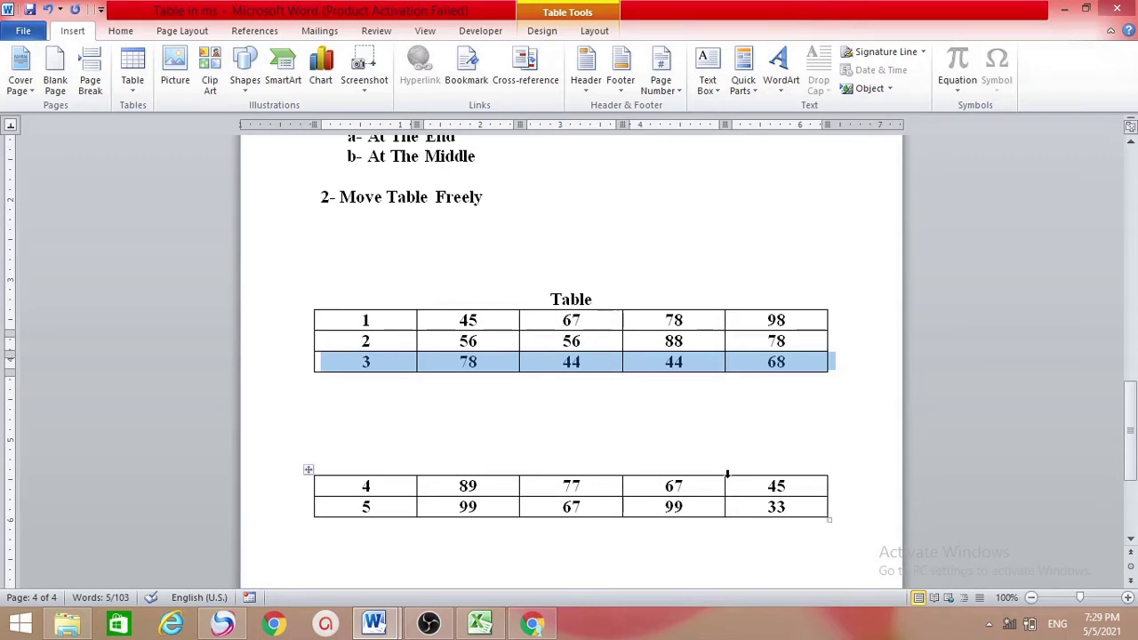
# - Delete the lower table's last column containing 45 and 33
pyautogui.click(739, 449)
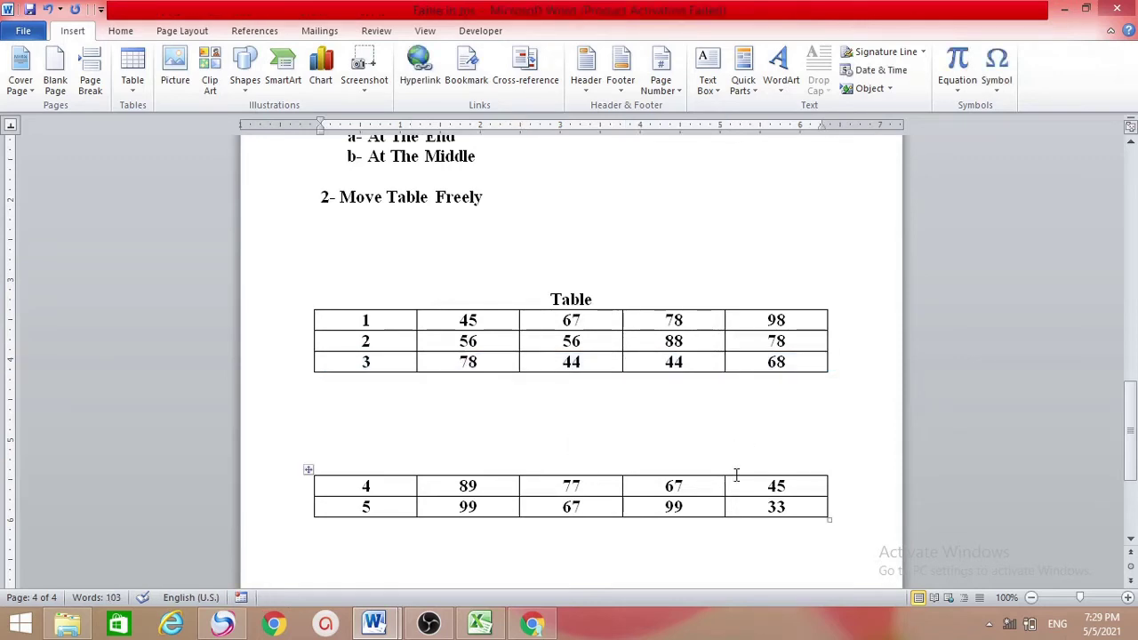
pyautogui.click(730, 472)
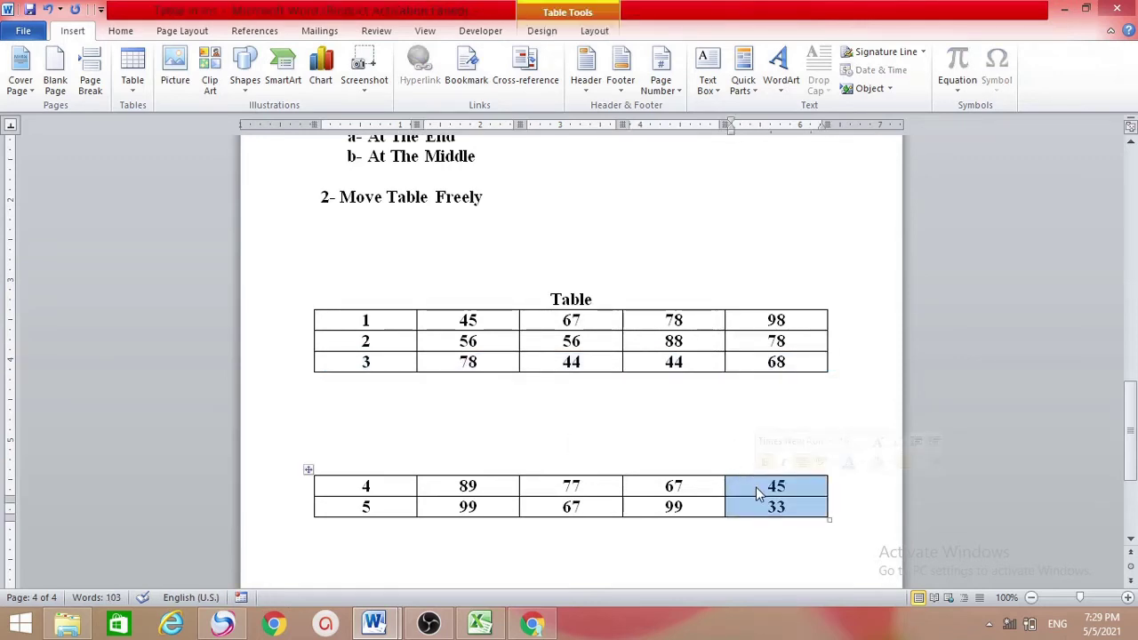
pyautogui.rightClick(753, 484)
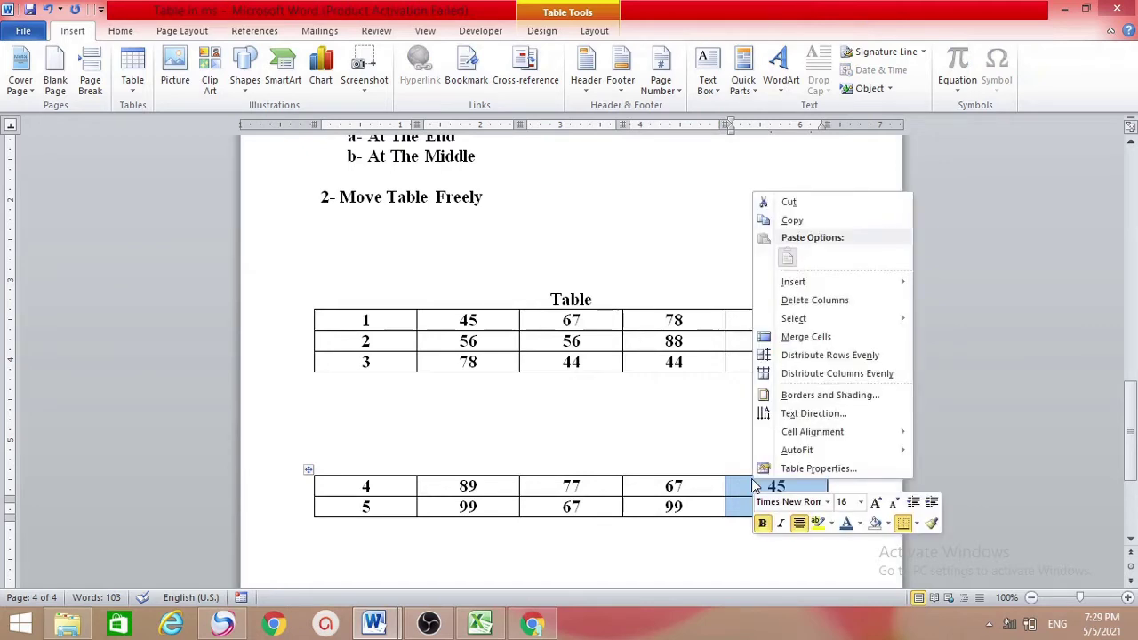
pyautogui.moveTo(794, 320)
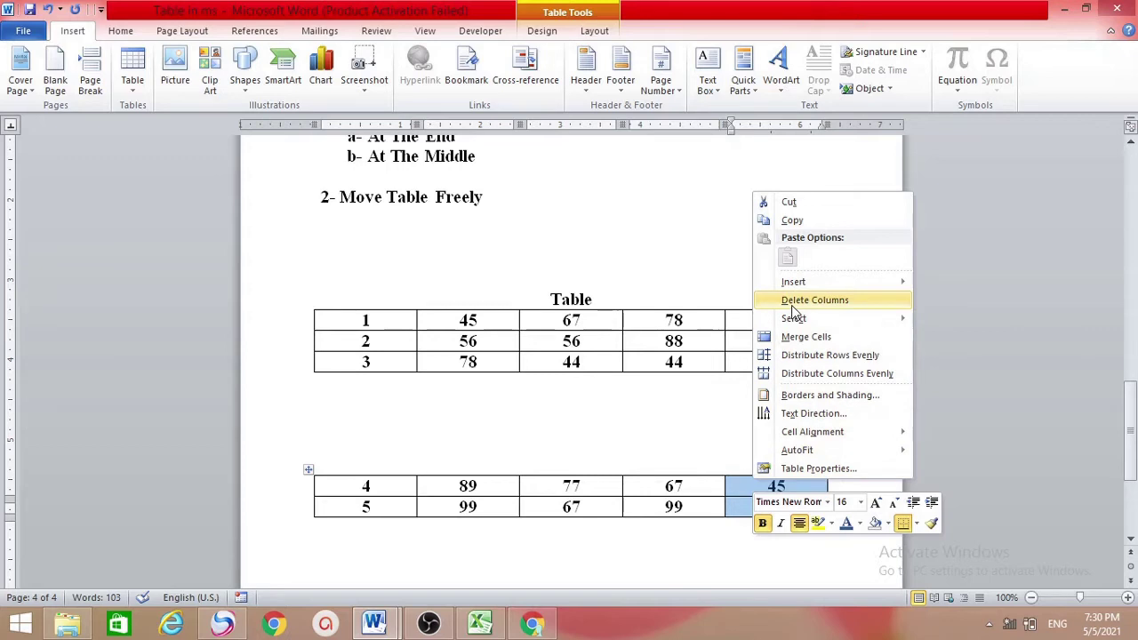
pyautogui.click(792, 305)
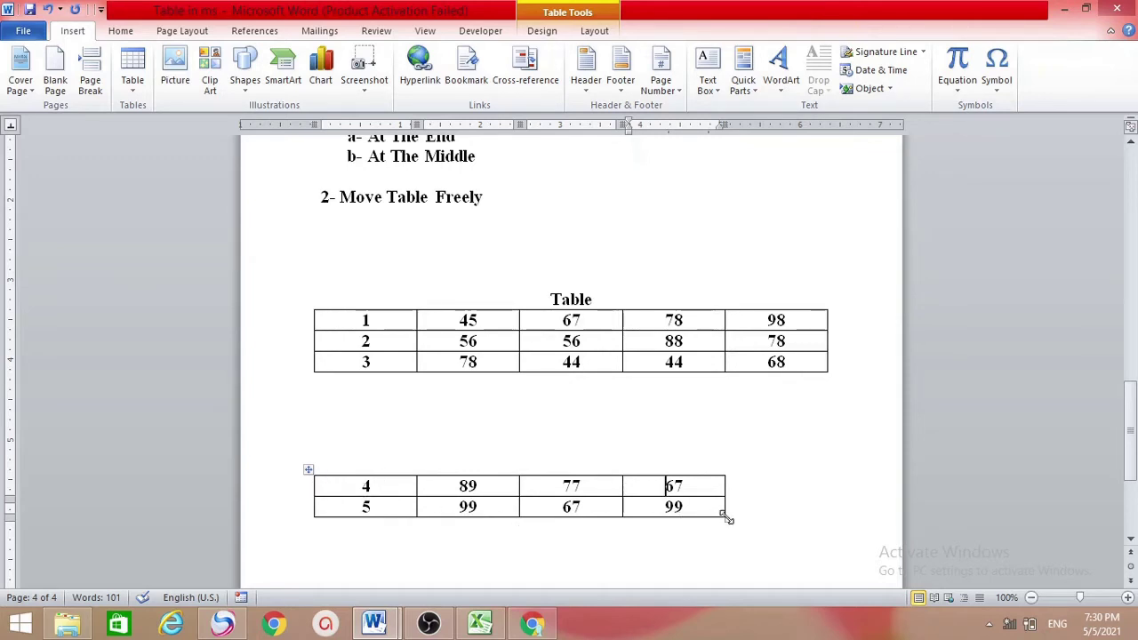
# - AutoFit the lower two-row table to contents, then stretch it to the upper table's width
pyautogui.moveTo(725, 517); pyautogui.dragTo(832, 511)
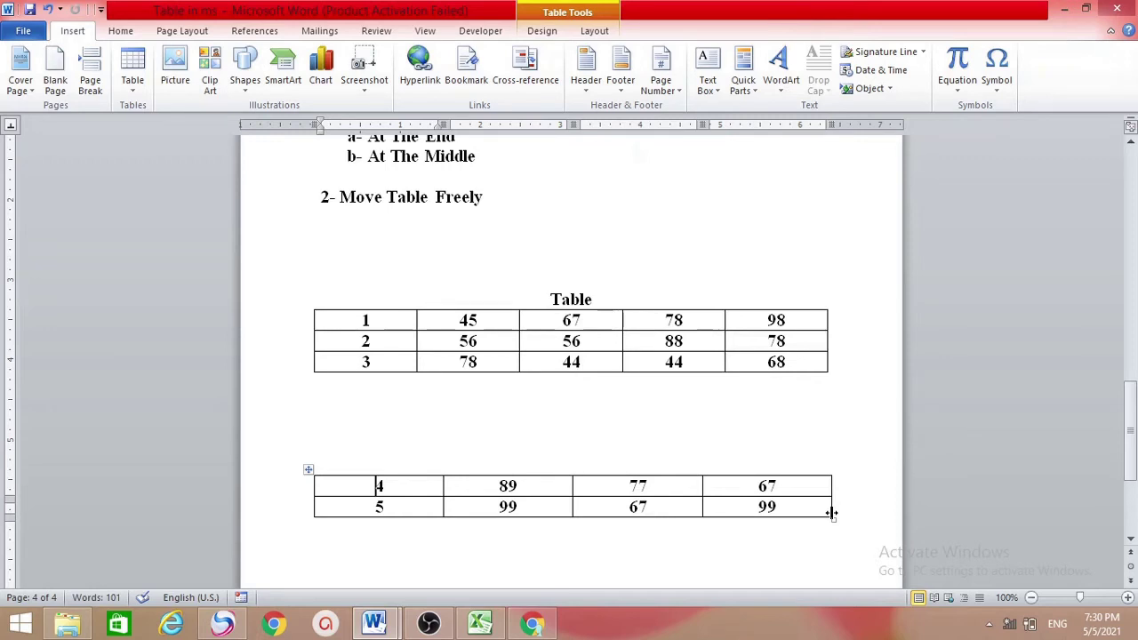
pyautogui.rightClick(311, 471)
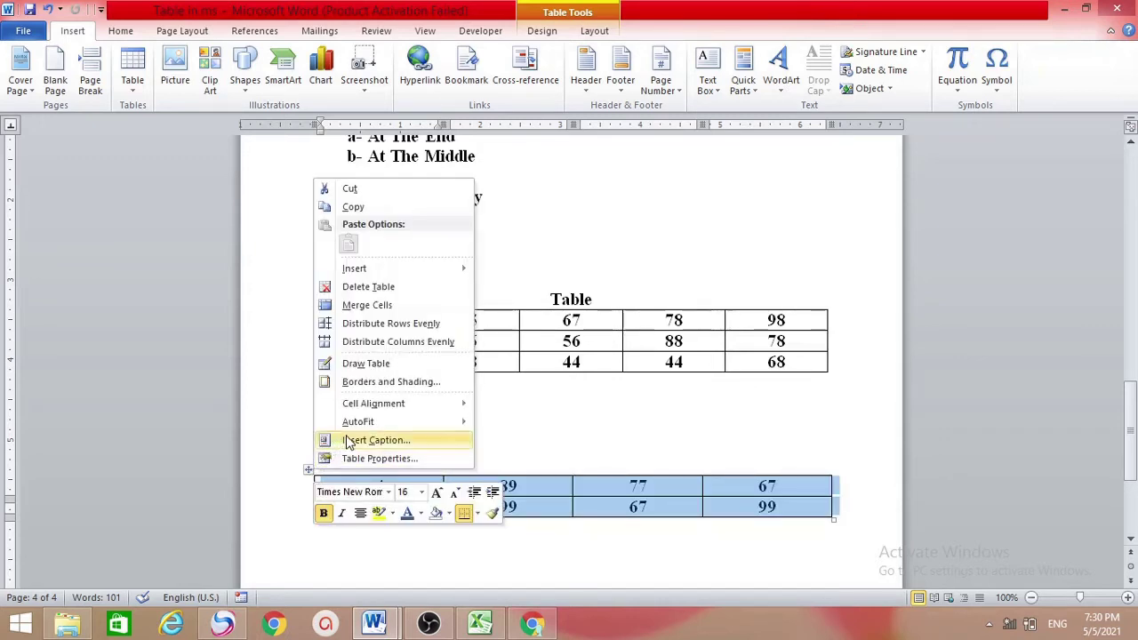
pyautogui.moveTo(360, 430)
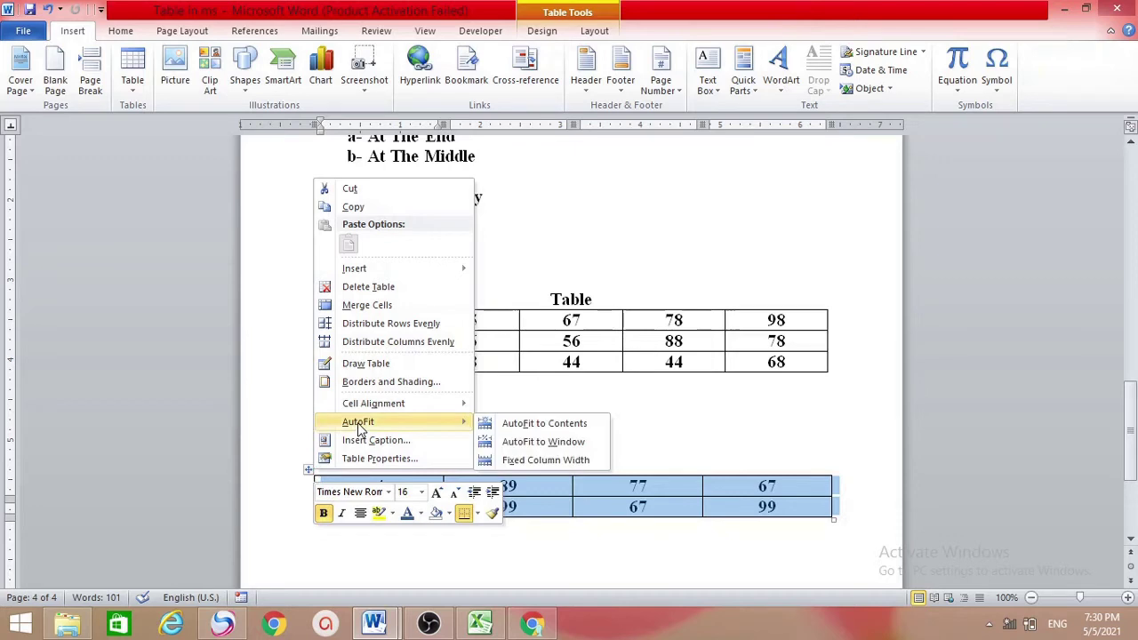
pyautogui.click(523, 426)
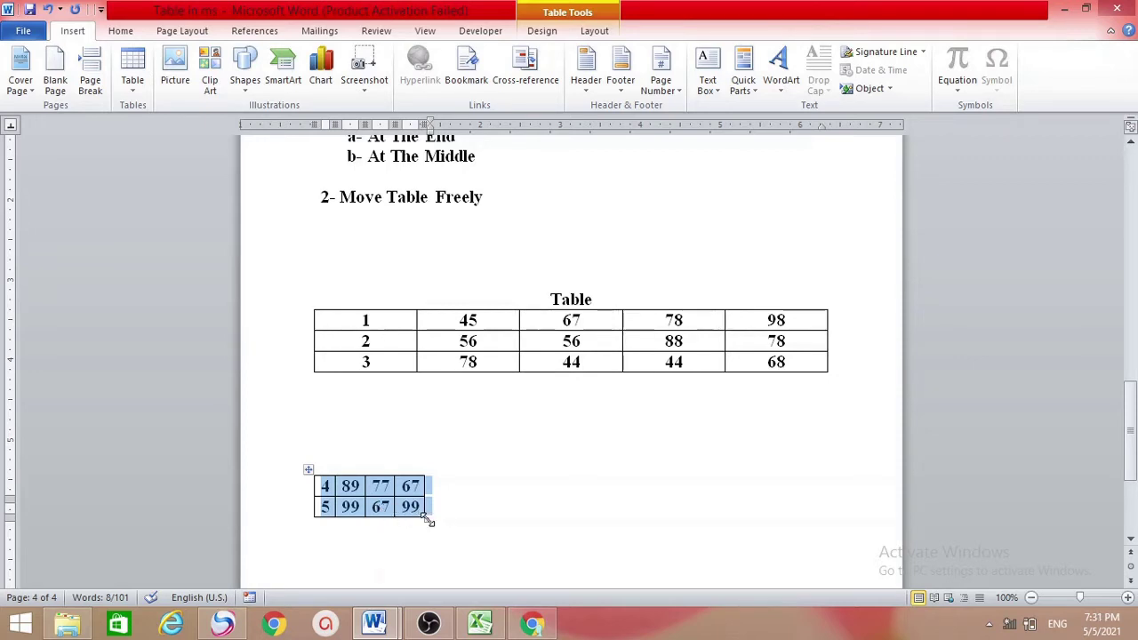
pyautogui.moveTo(428, 521); pyautogui.dragTo(833, 520)
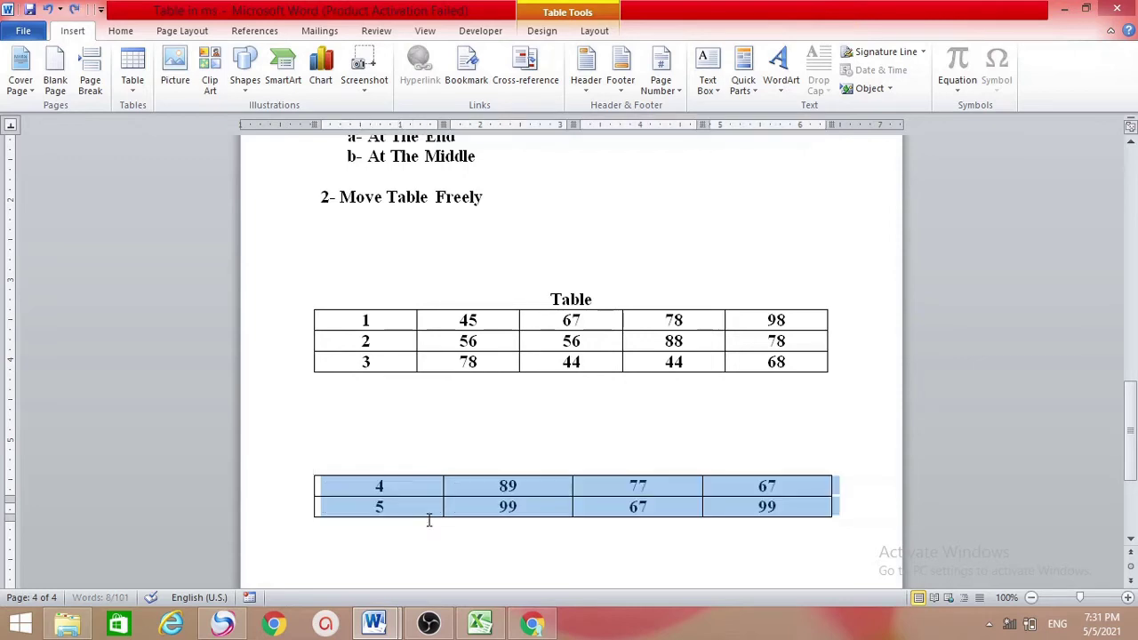
pyautogui.click(436, 441)
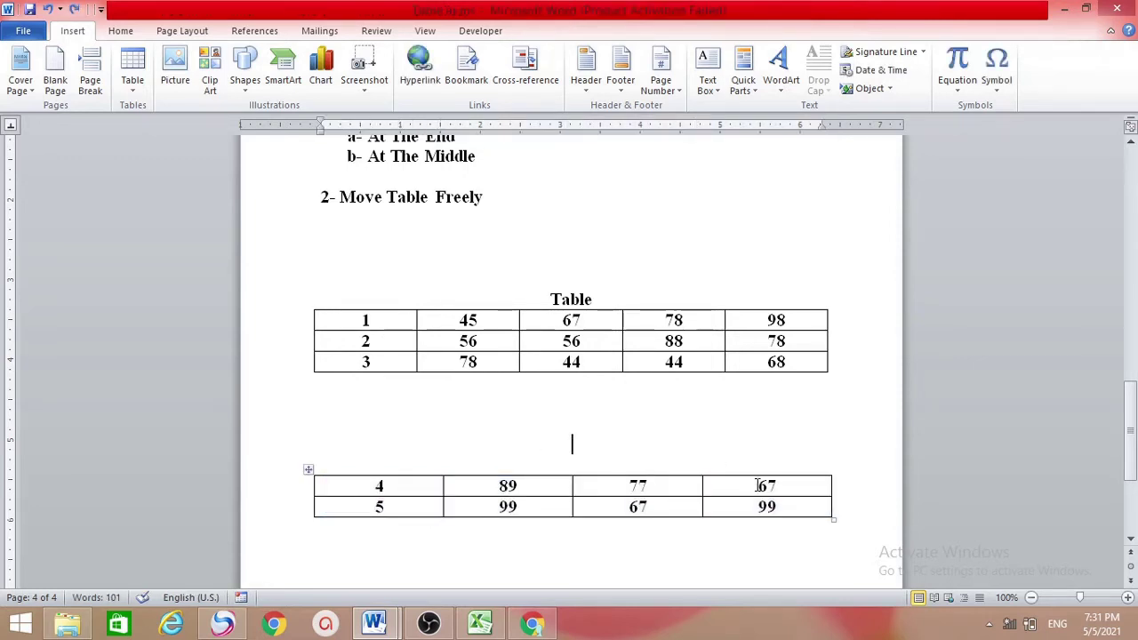
# - Replace 34 in the page-2 table's bottom-row third cell with 'Nargis Tech' and select it
pyautogui.moveTo(1134, 460)
pyautogui.mouseDown()
pyautogui.moveTo(1111, 241)
pyautogui.moveTo(1116, 463)
pyautogui.mouseUp()
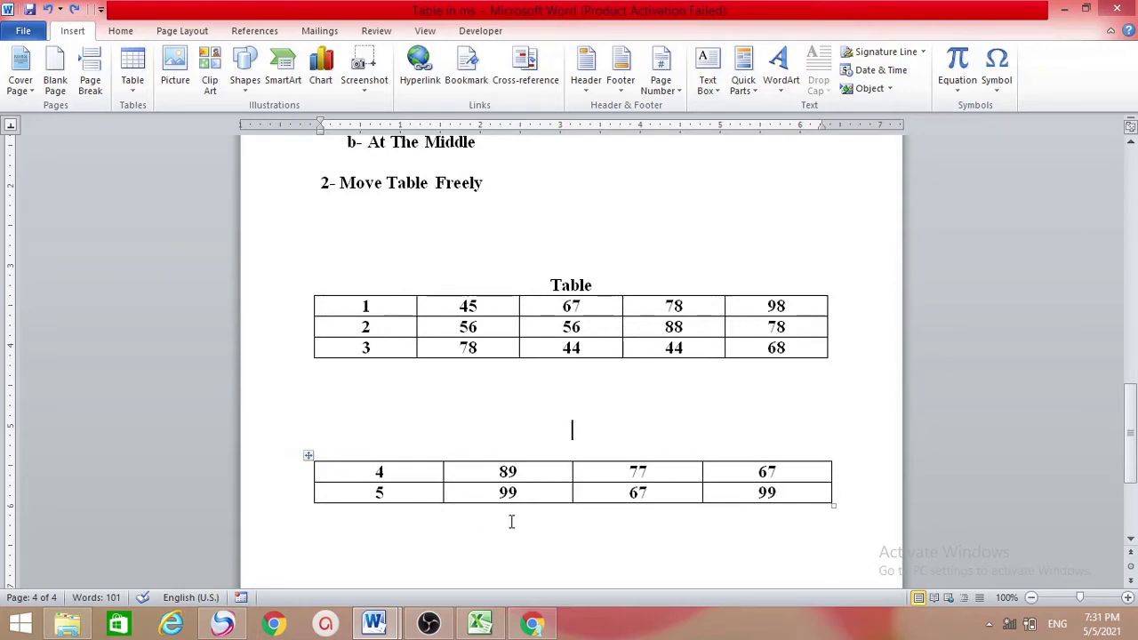
pyautogui.moveTo(1130, 433); pyautogui.dragTo(1125, 266)
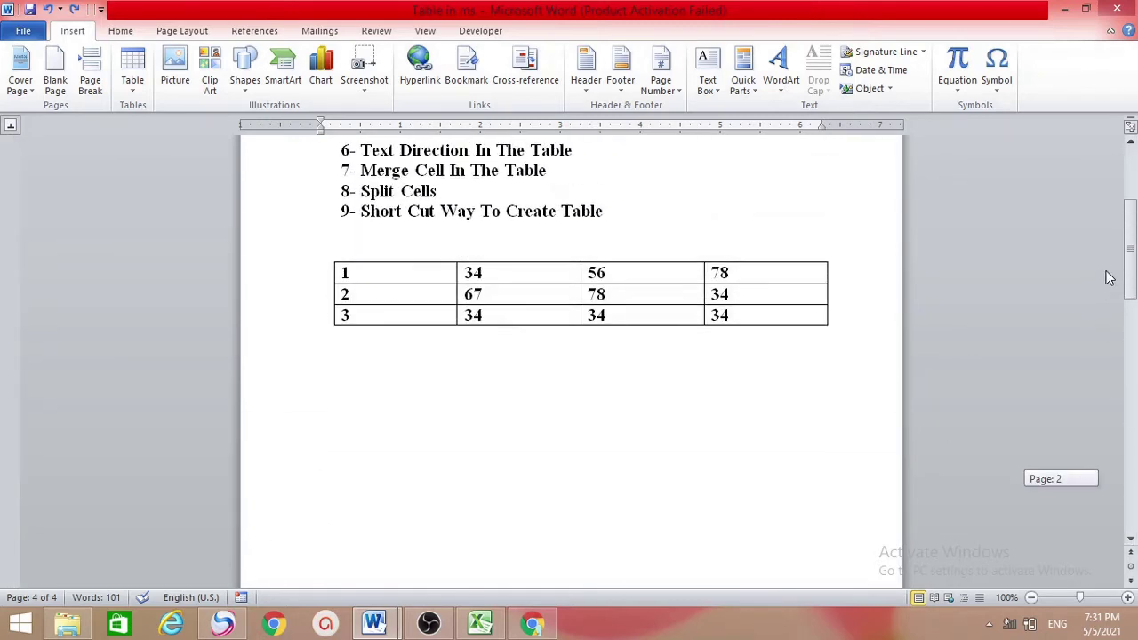
pyautogui.click(642, 319)
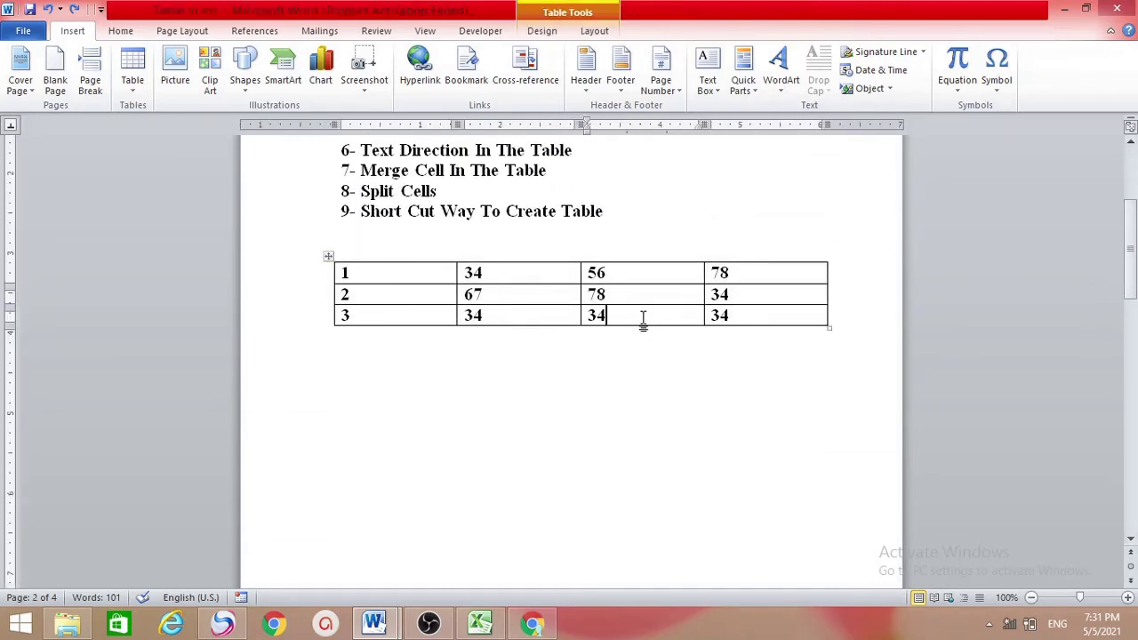
pyautogui.press('BackSpace')
pyautogui.press('BackSpace')
pyautogui.write('Nargis Tech')
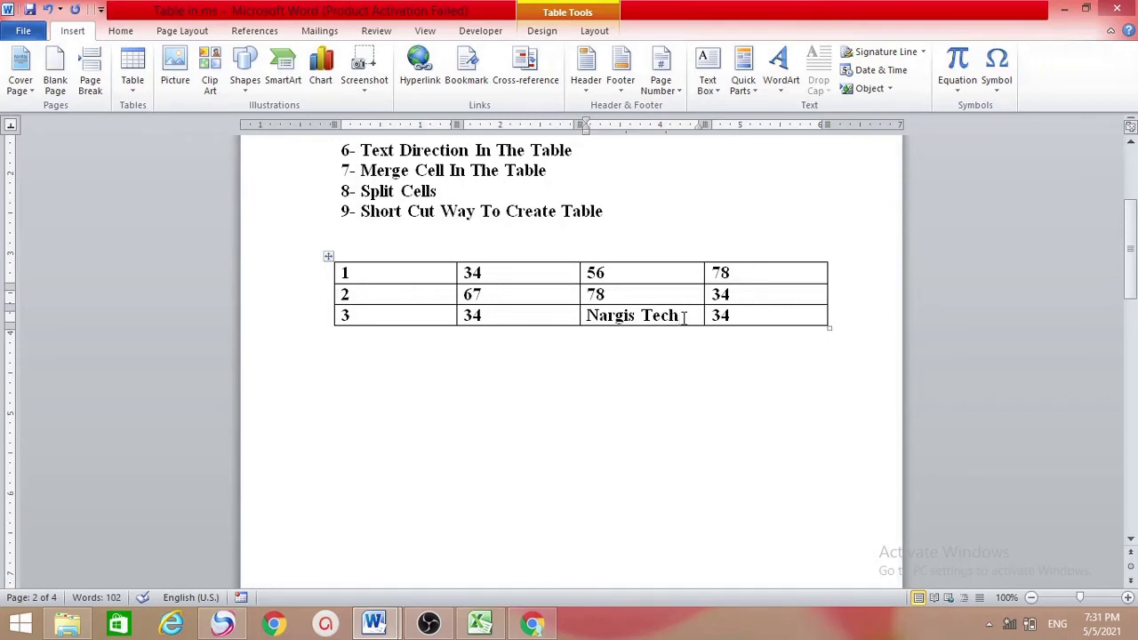
pyautogui.moveTo(667, 316); pyautogui.dragTo(611, 320)
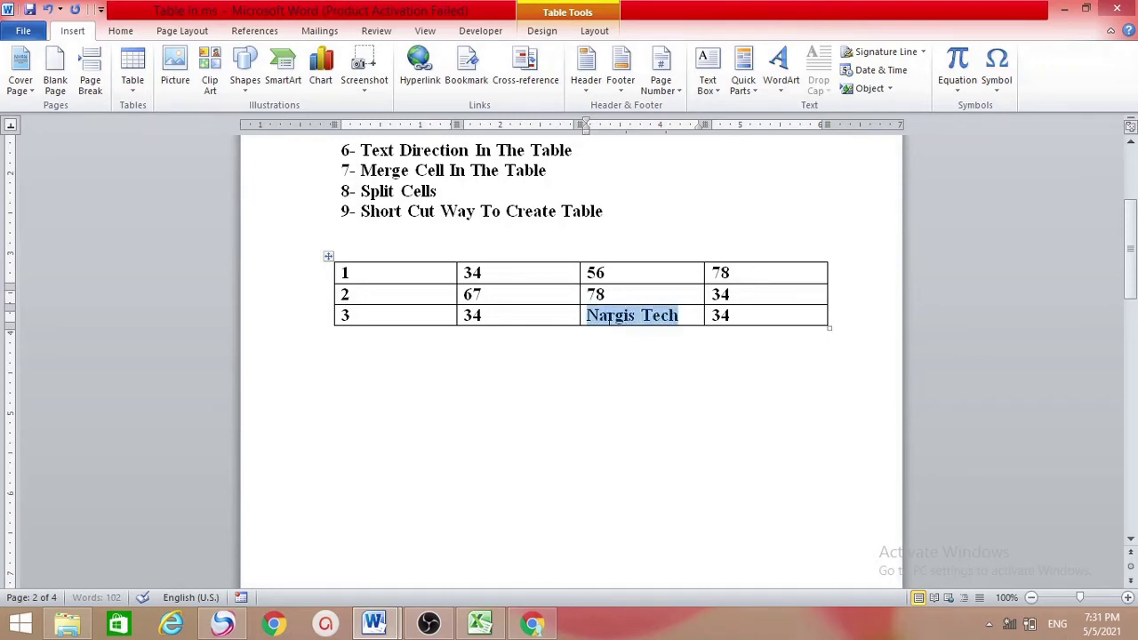
pyautogui.rightClick(611, 320)
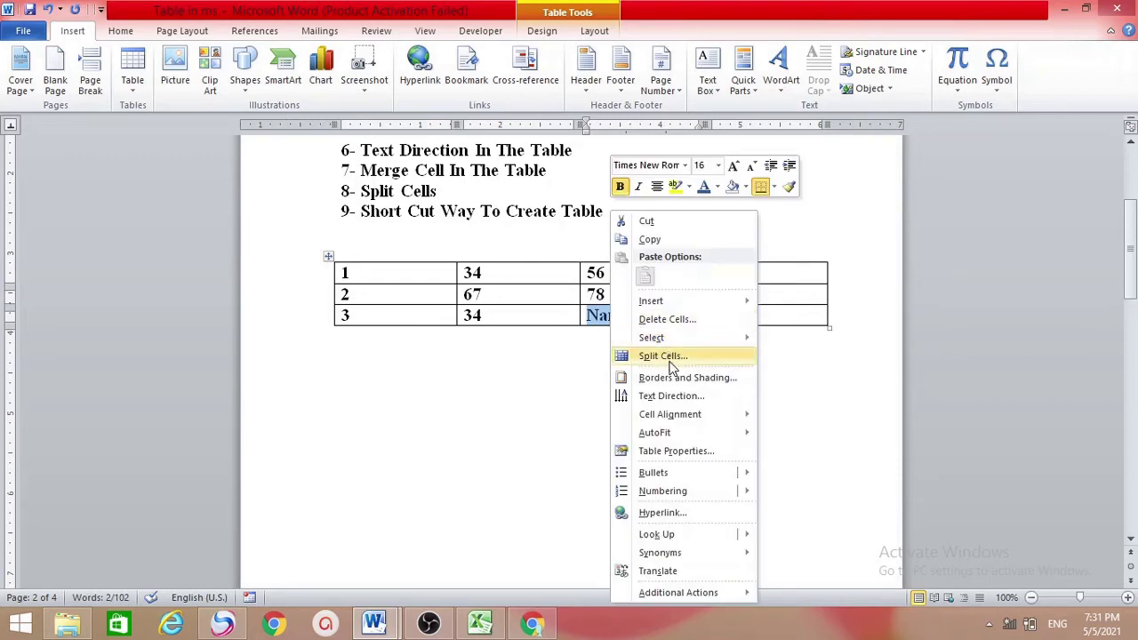
pyautogui.click(656, 405)
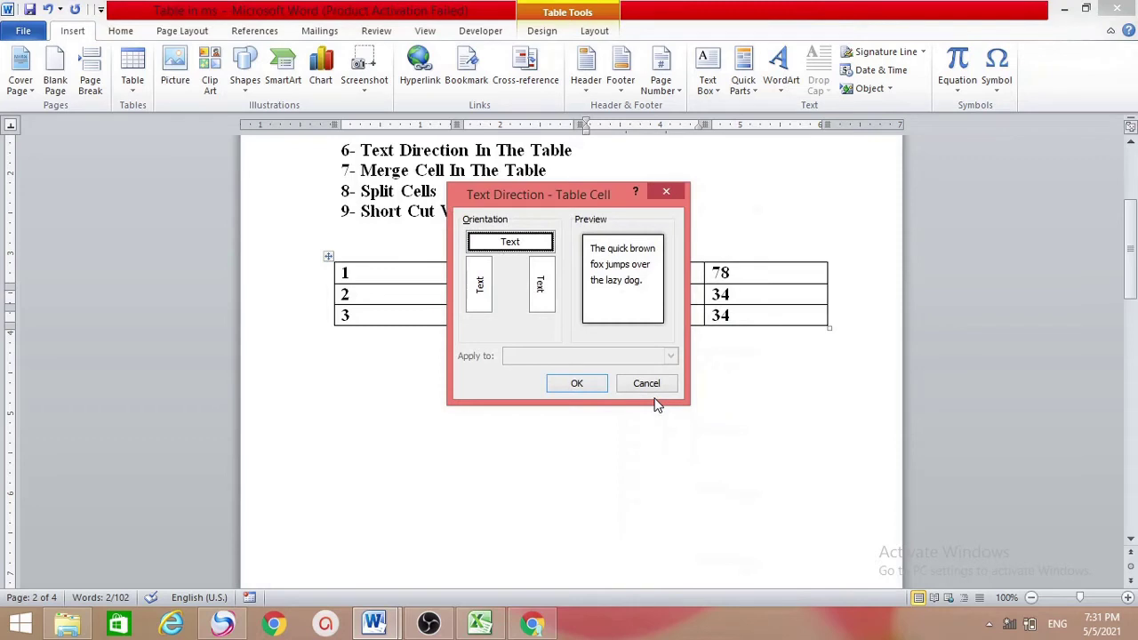
pyautogui.click(539, 293)
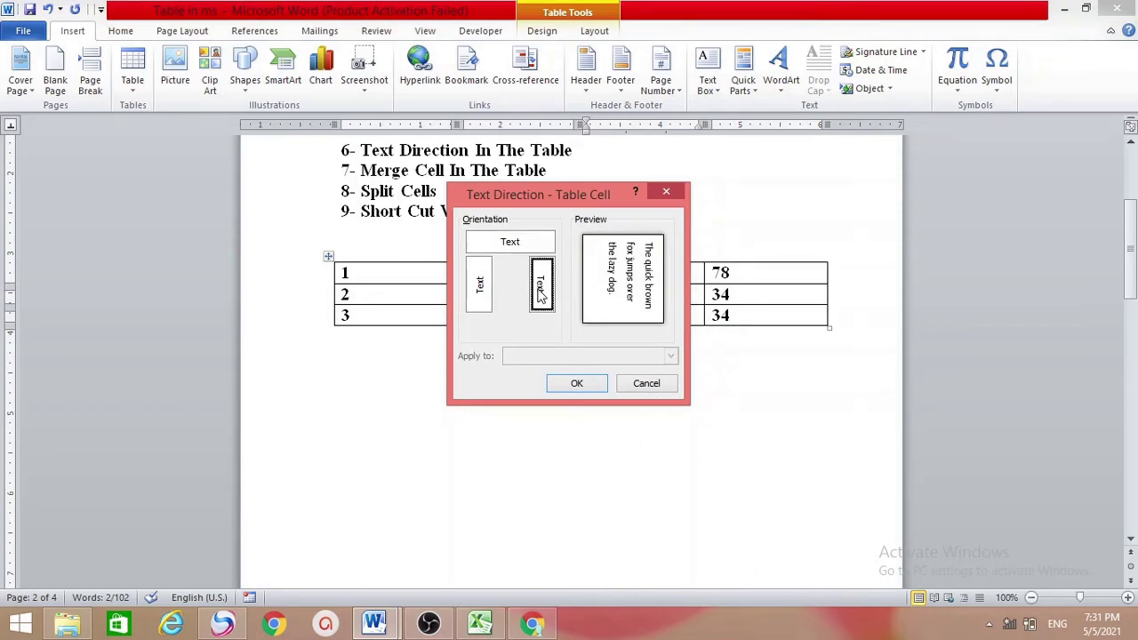
pyautogui.click(573, 386)
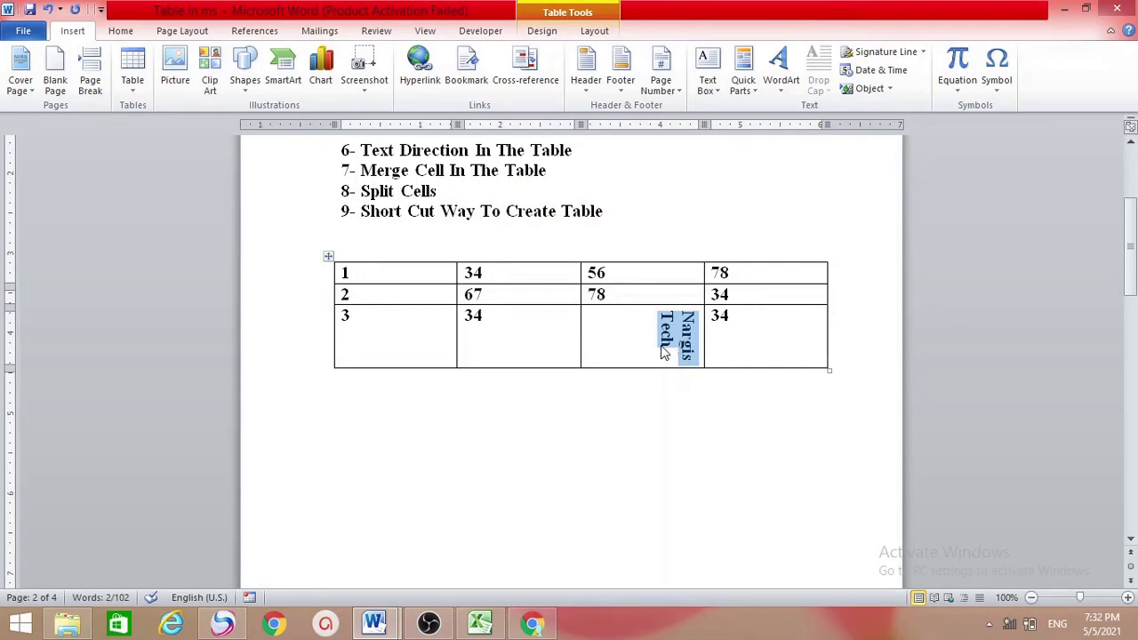
pyautogui.hotkey('ctrl', 'z')
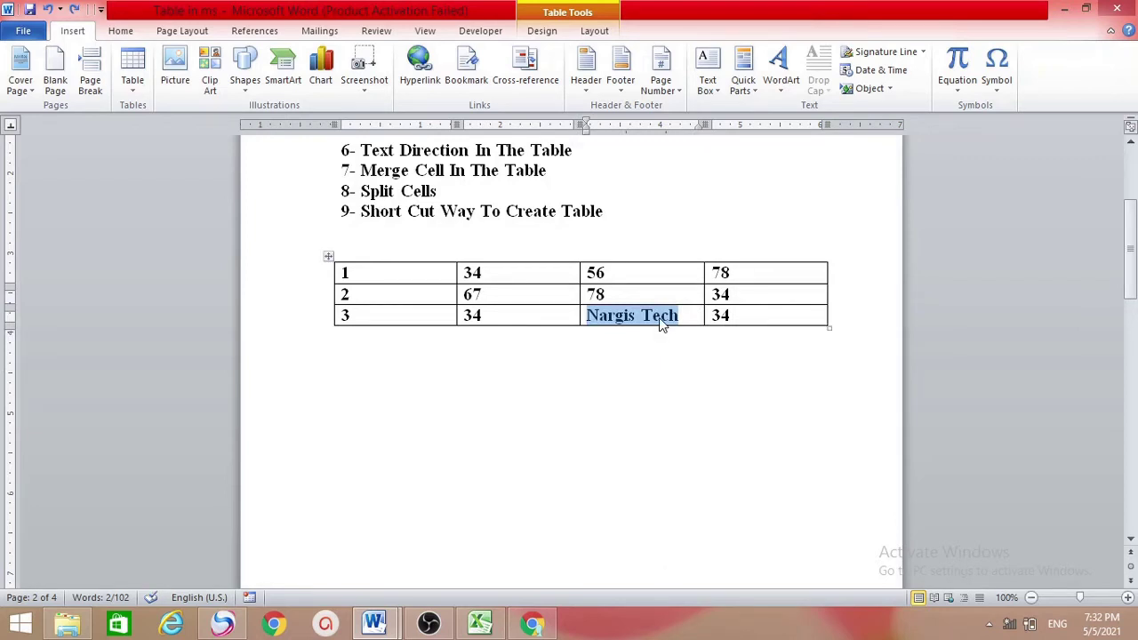
pyautogui.rightClick(659, 317)
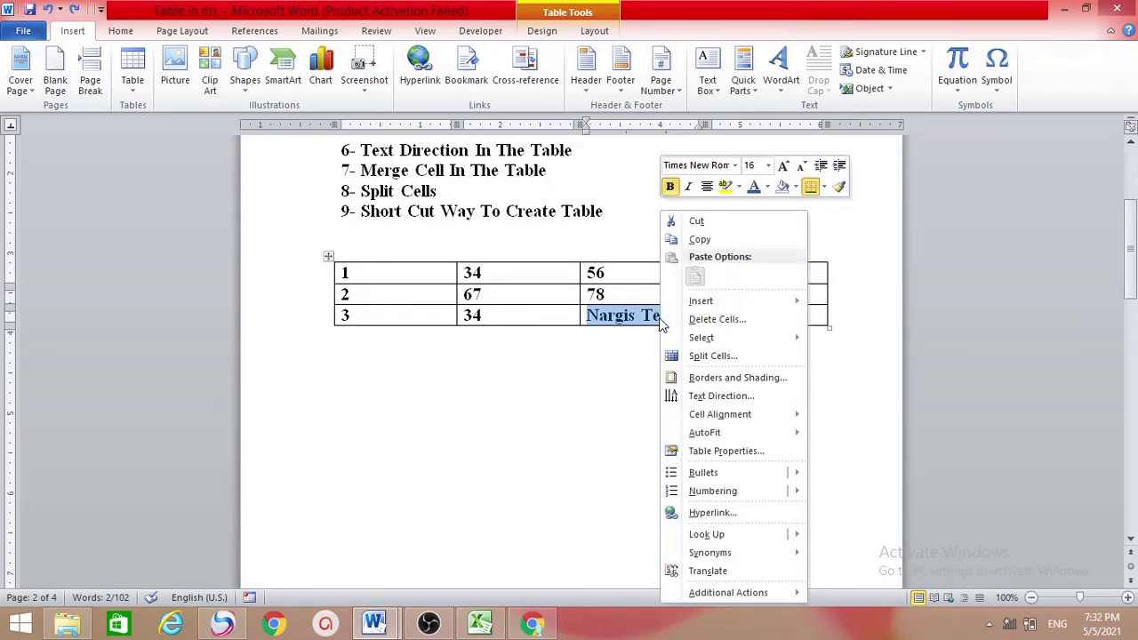
pyautogui.click(702, 396)
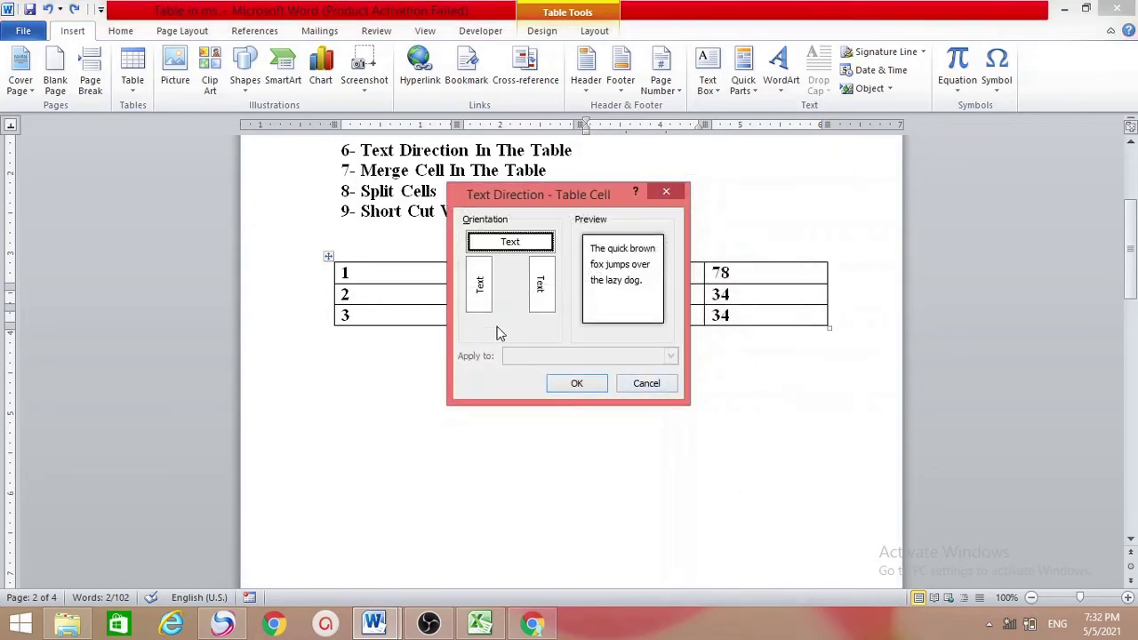
pyautogui.click(478, 284)
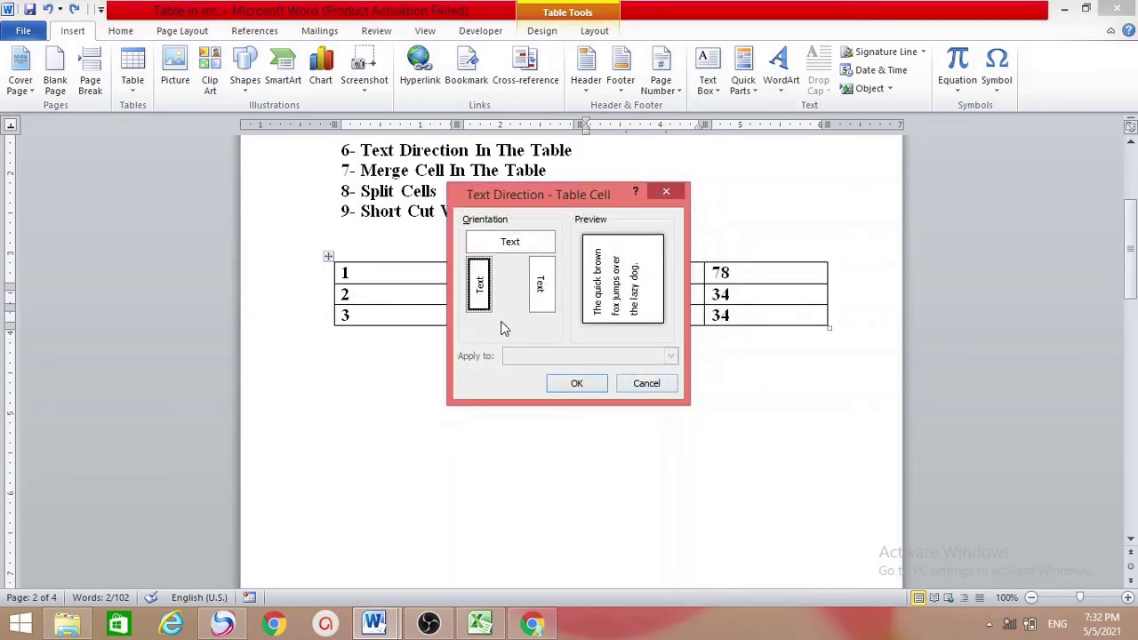
pyautogui.click(577, 383)
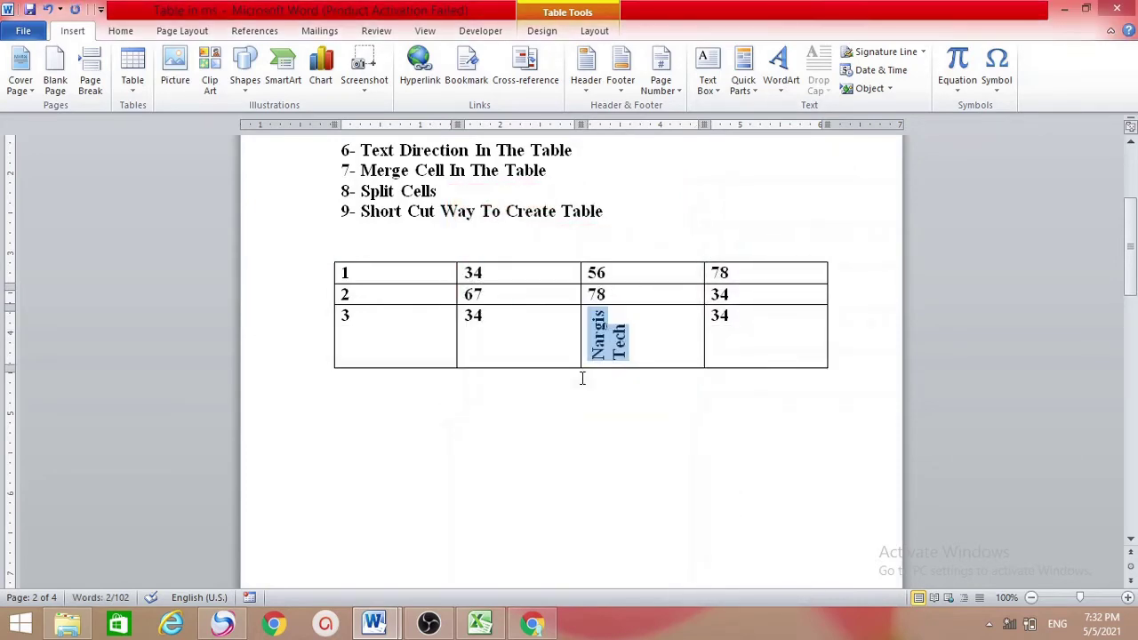
pyautogui.hotkey('ctrl', 'z')
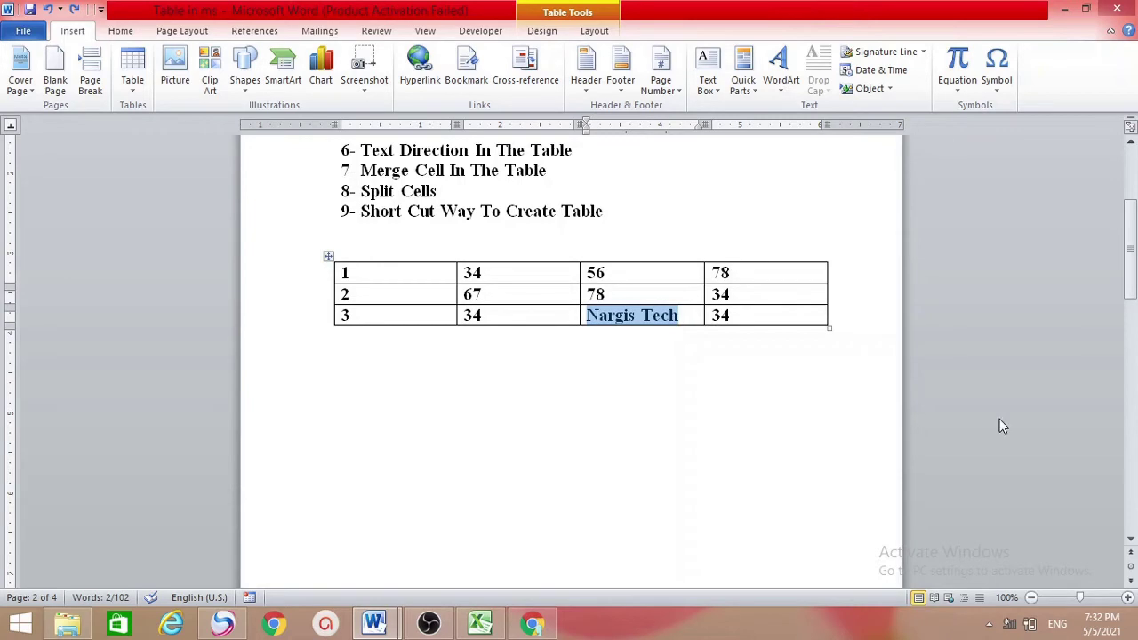
# - Merge cells 1, 34, 2 and 67 into one cell and clear its contents
pyautogui.moveTo(1134, 287); pyautogui.dragTo(1132, 259)
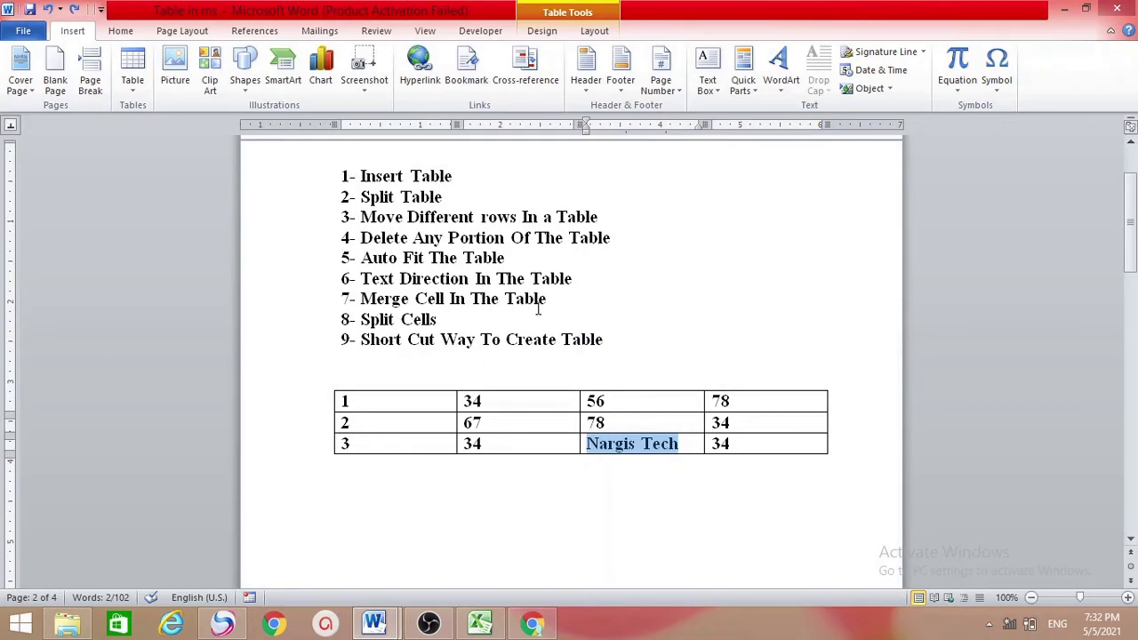
pyautogui.moveTo(343, 401); pyautogui.dragTo(457, 414)
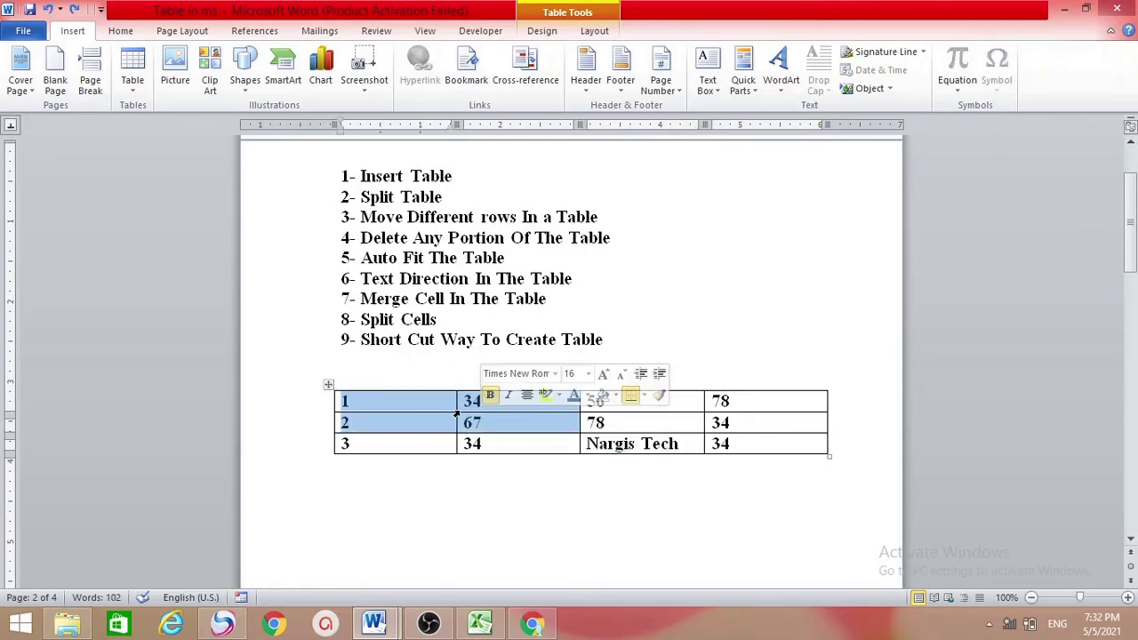
pyautogui.rightClick(460, 417)
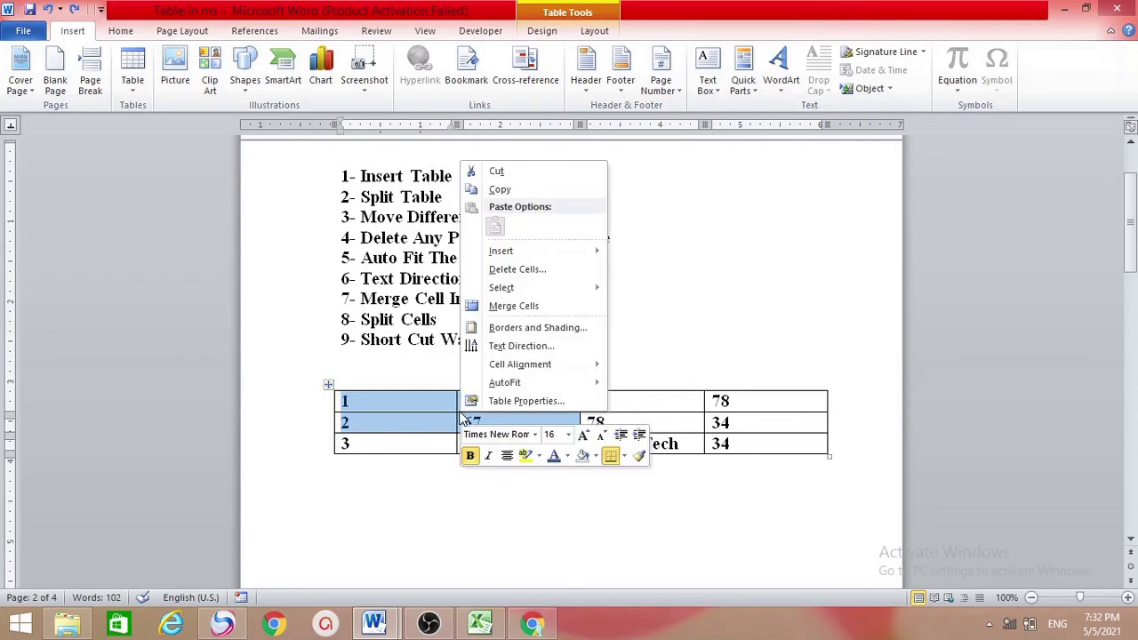
pyautogui.click(499, 306)
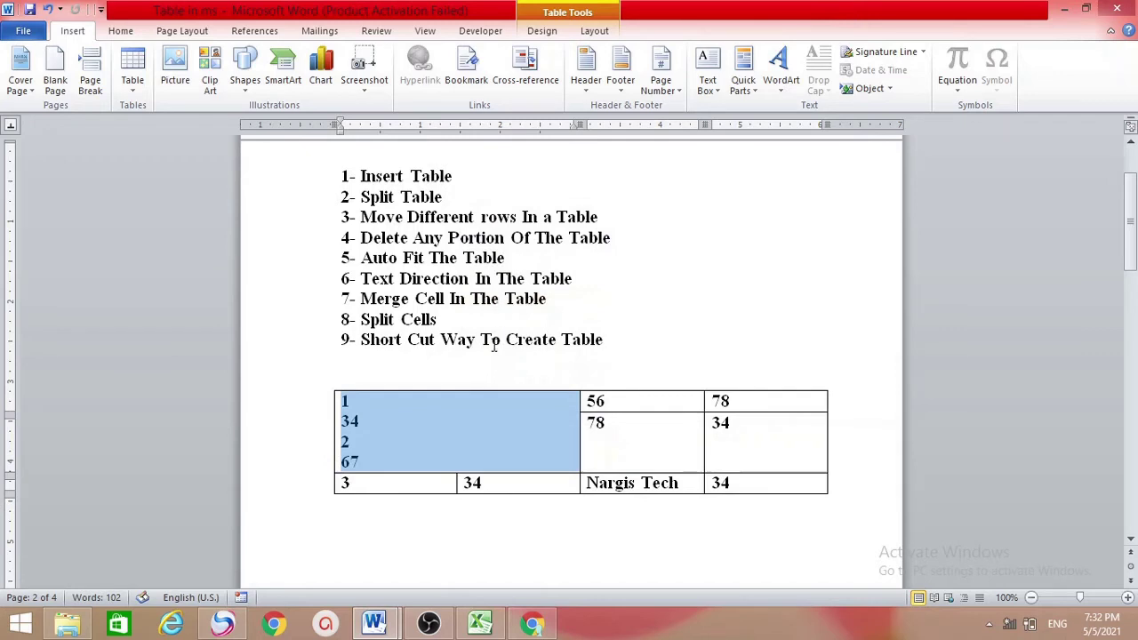
pyautogui.press('Delete')
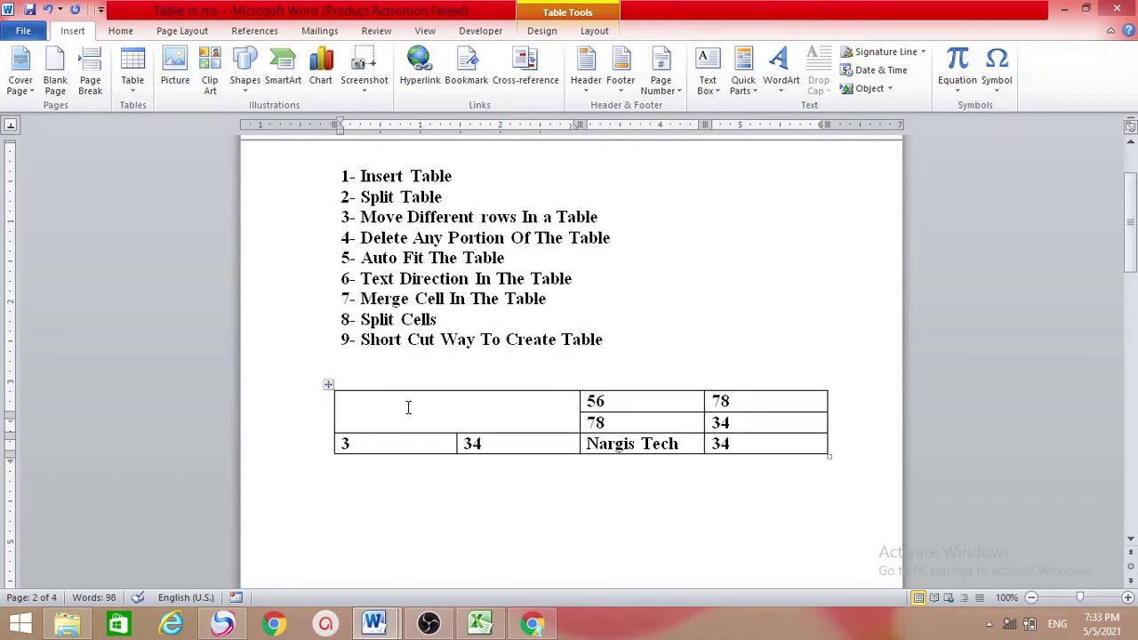
pyautogui.rightClick(409, 411)
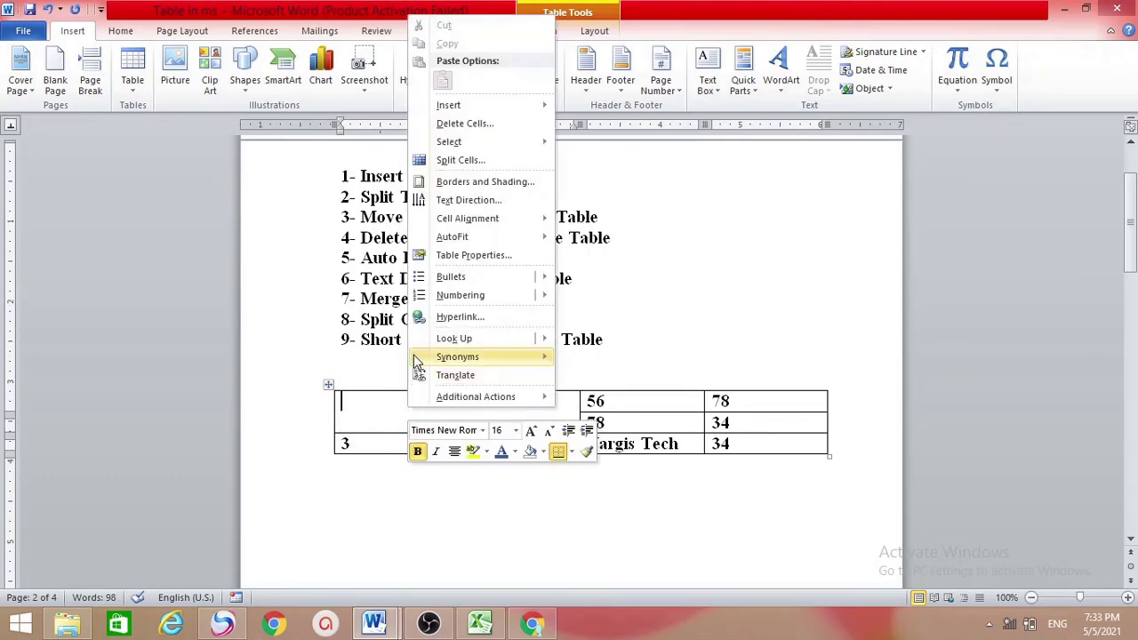
pyautogui.moveTo(455, 283)
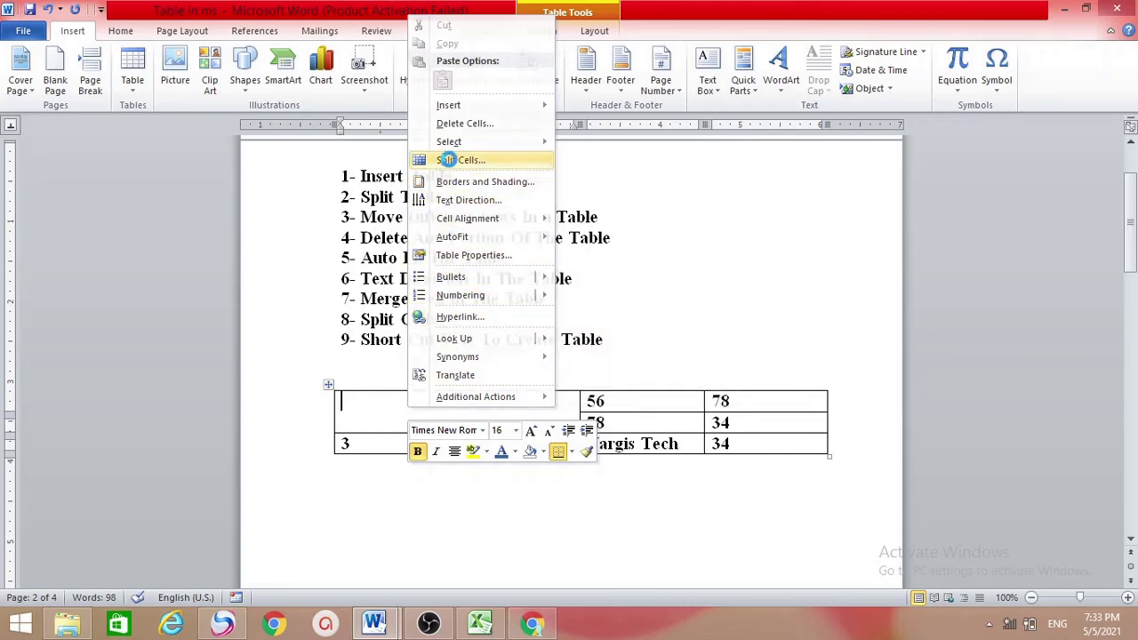
pyautogui.click(450, 163)
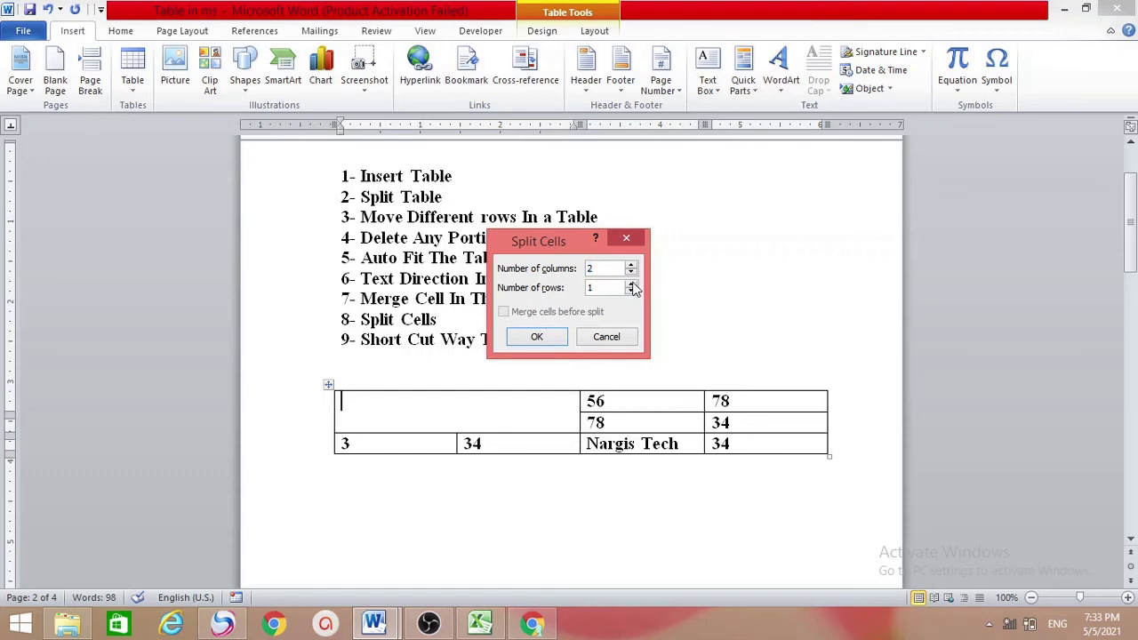
pyautogui.click(530, 341)
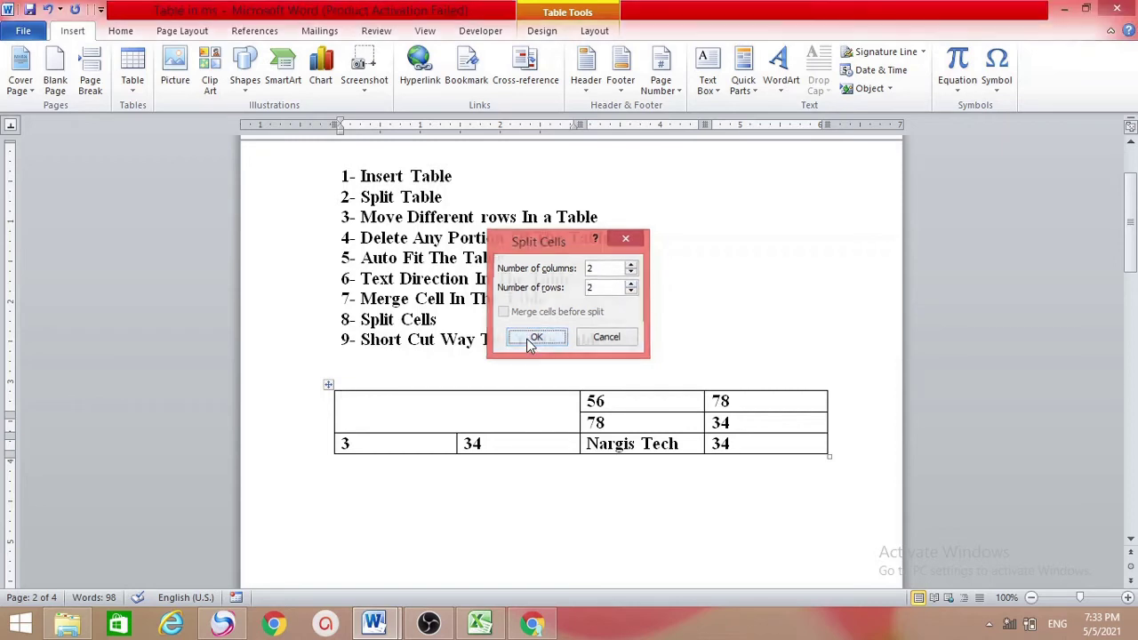
pyautogui.click(422, 408)
pyautogui.click(422, 421)
pyautogui.click(488, 402)
pyautogui.click(490, 425)
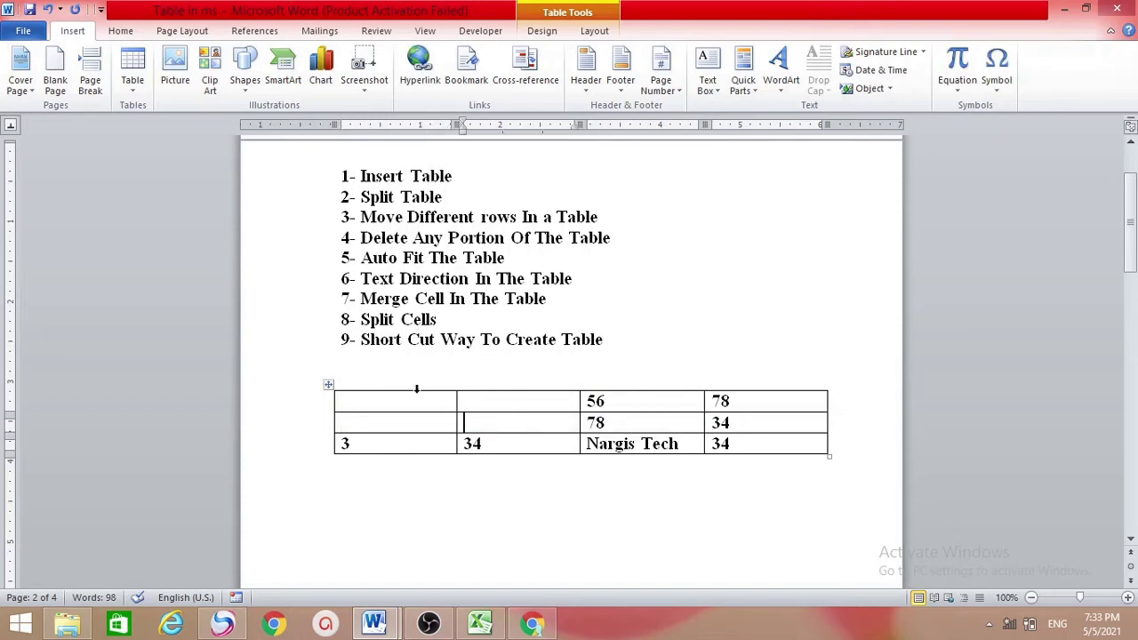
pyautogui.click(415, 388)
pyautogui.click(508, 485)
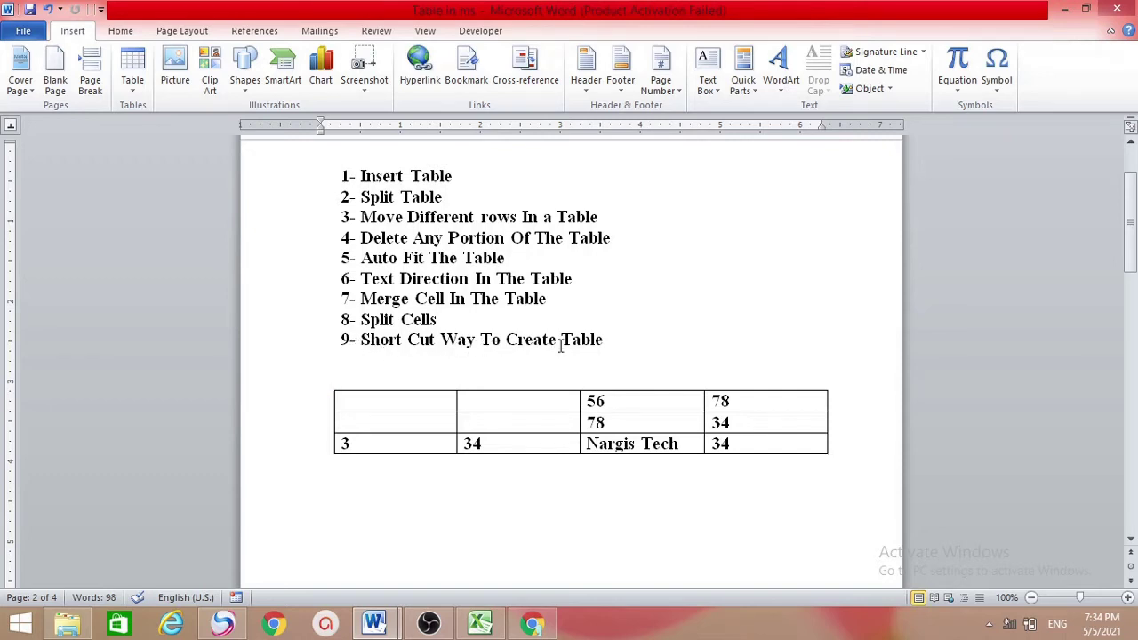
# - Type a plus-and-dash line below the table to form a four-column table, removing a stray dash
pyautogui.click(1133, 202)
pyautogui.moveTo(1134, 202); pyautogui.dragTo(1129, 233)
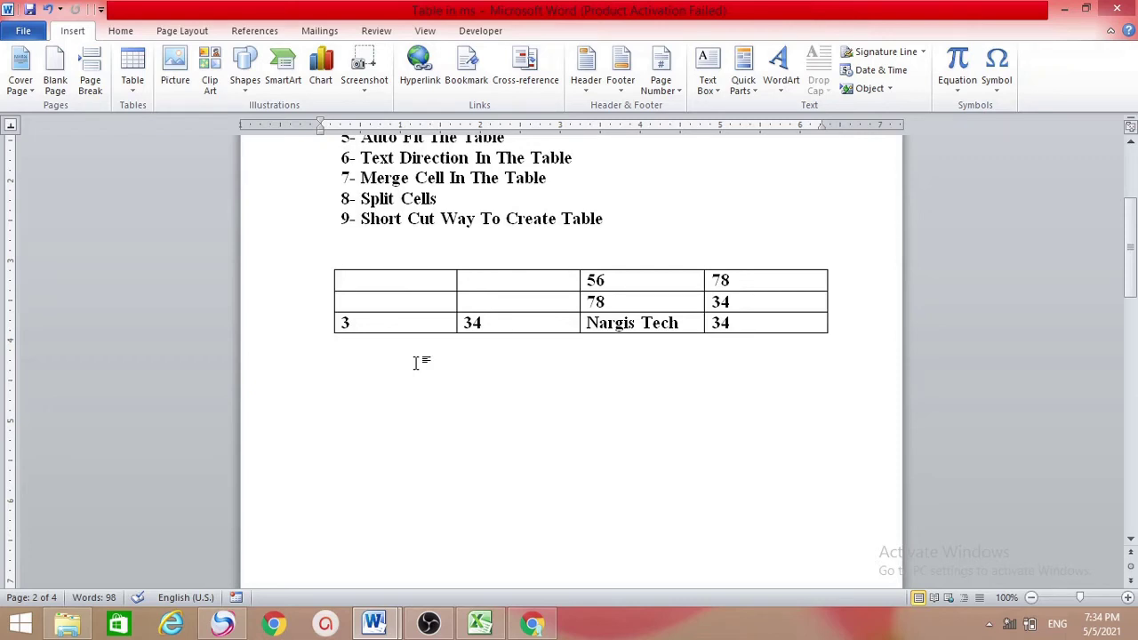
pyautogui.click(325, 364)
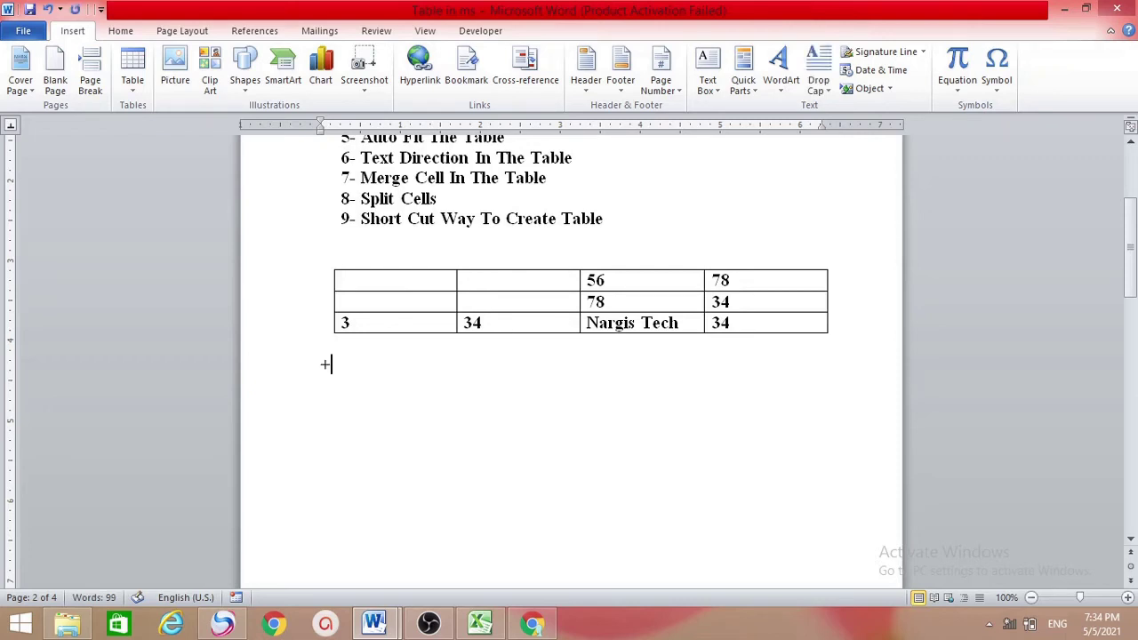
pyautogui.write('---------------------+')
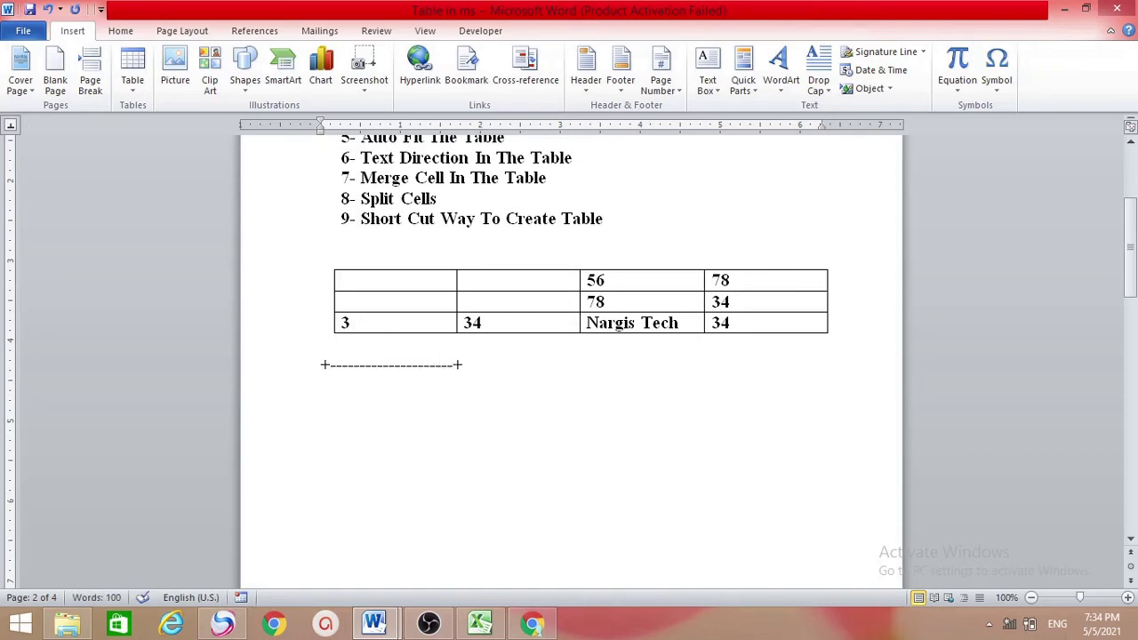
pyautogui.write('-------------------+------------------------')
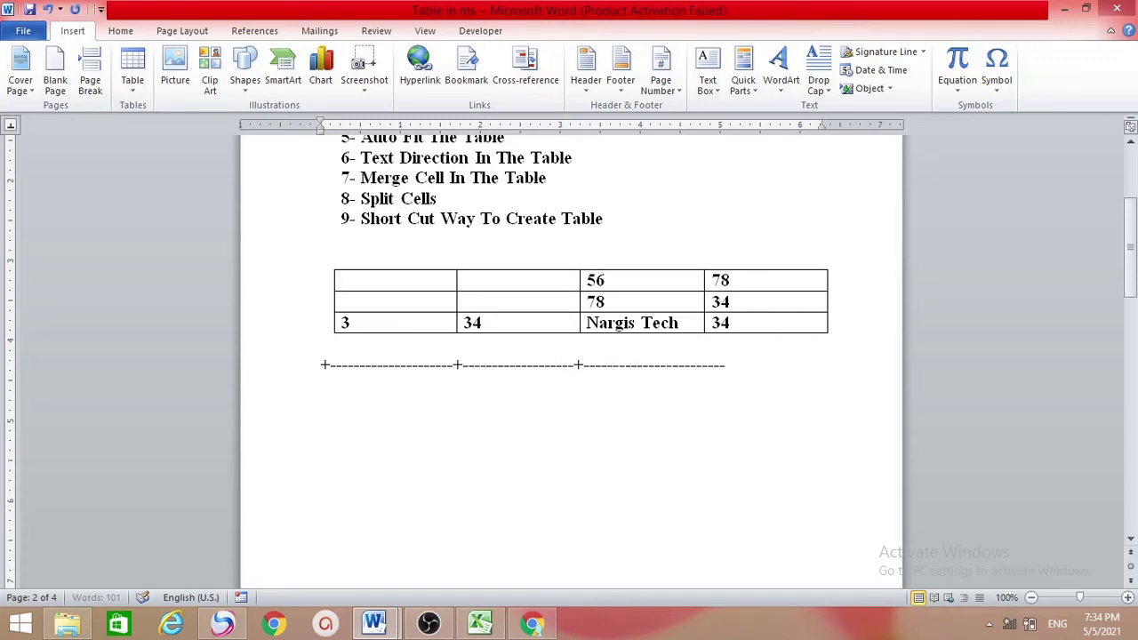
pyautogui.write('+--------------')
pyautogui.press('BackSpace')
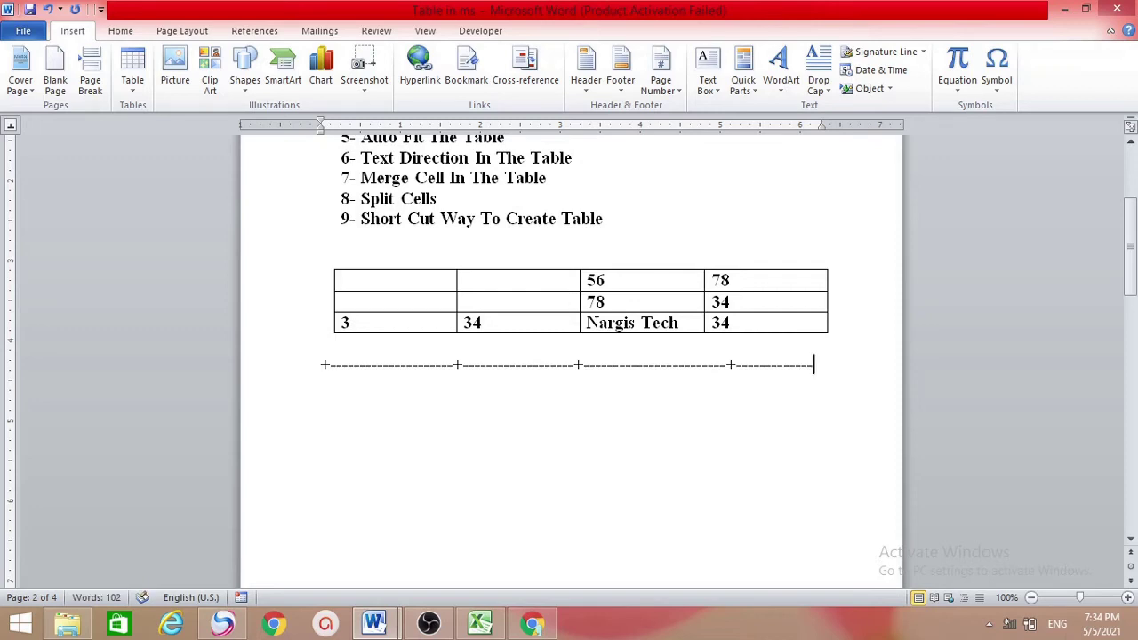
# - Convert the +--- line into a four-column table and fill the first row with 1, 34, 34, 56
pyautogui.write('+')
pyautogui.press('Return')
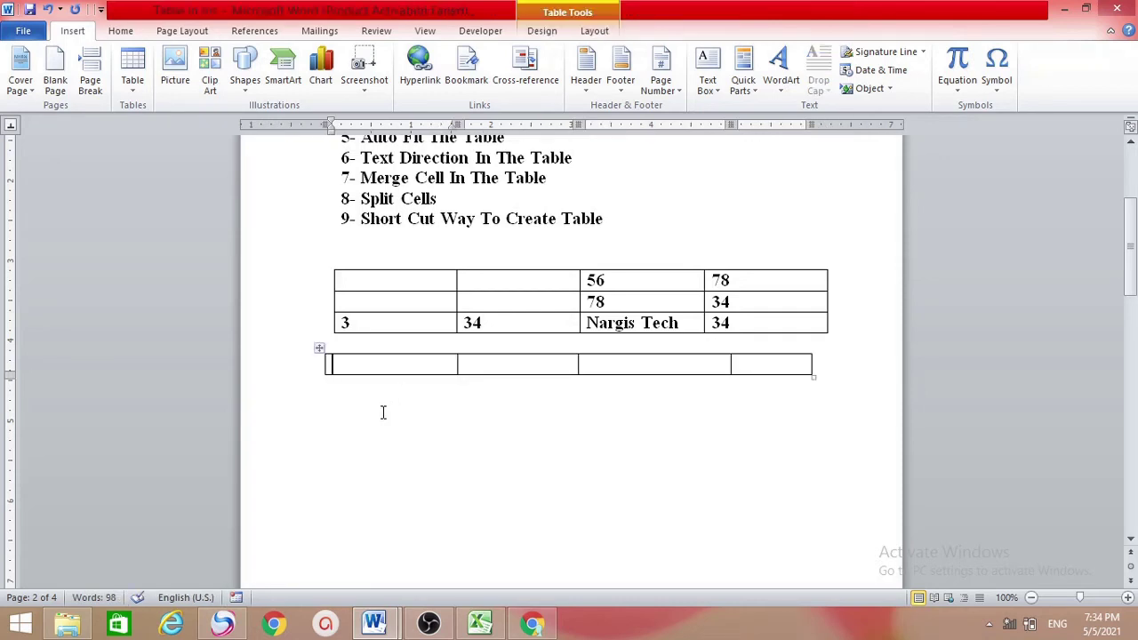
pyautogui.write('1')
pyautogui.press('Tab')
pyautogui.write('34')
pyautogui.press('Tab')
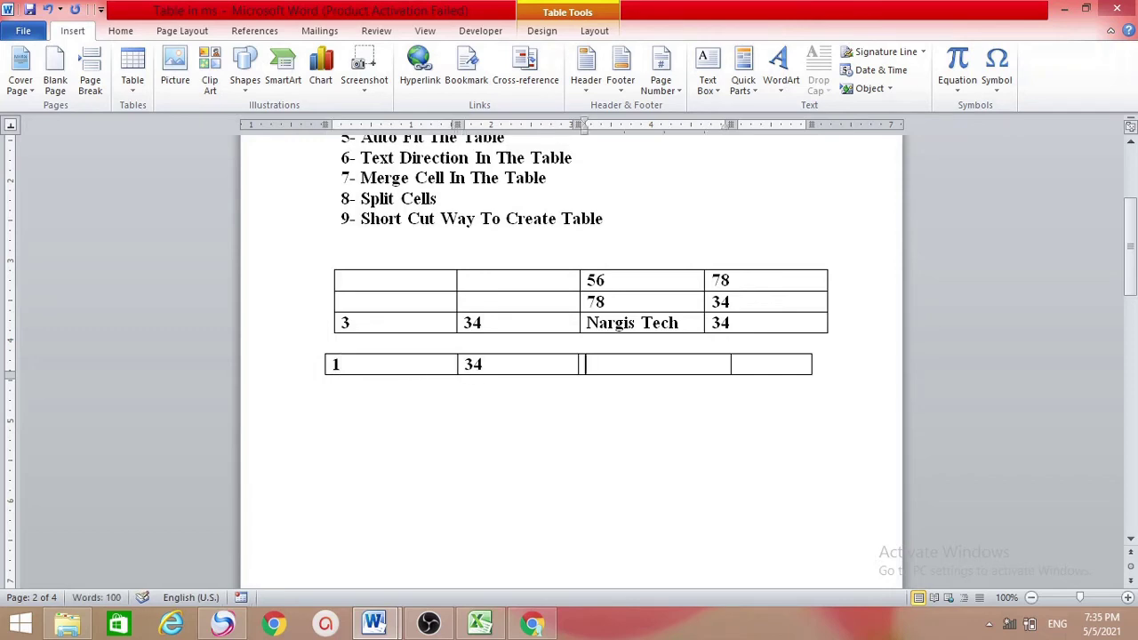
pyautogui.write('34')
pyautogui.press('Tab')
pyautogui.write('56')
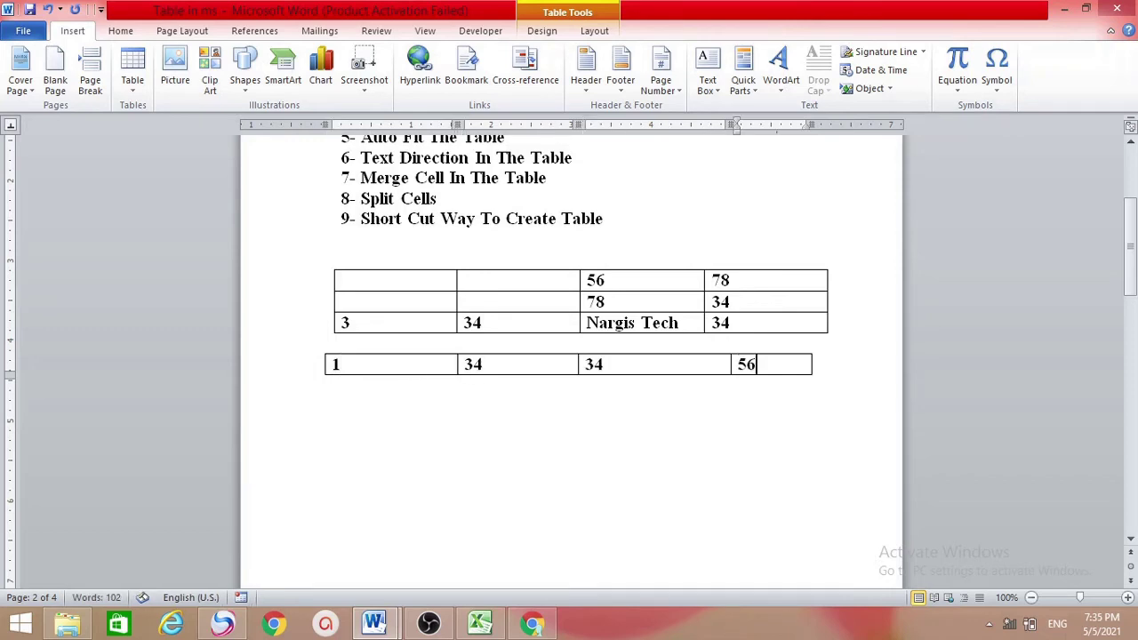
# - Add two empty rows at the end of the table
pyautogui.click(813, 363)
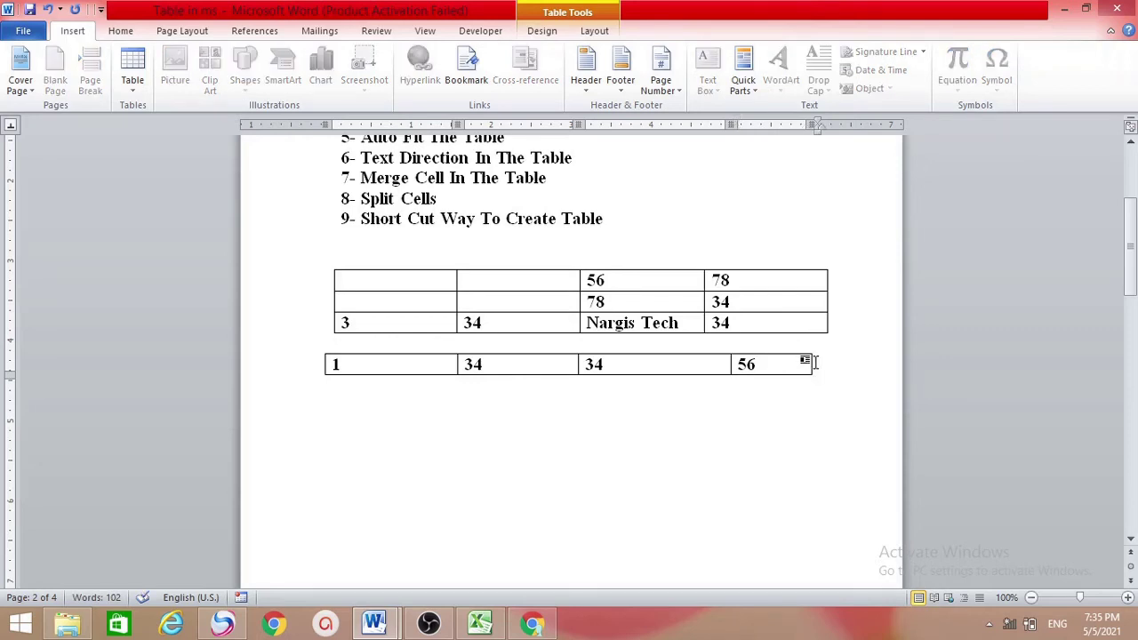
pyautogui.press('Return')
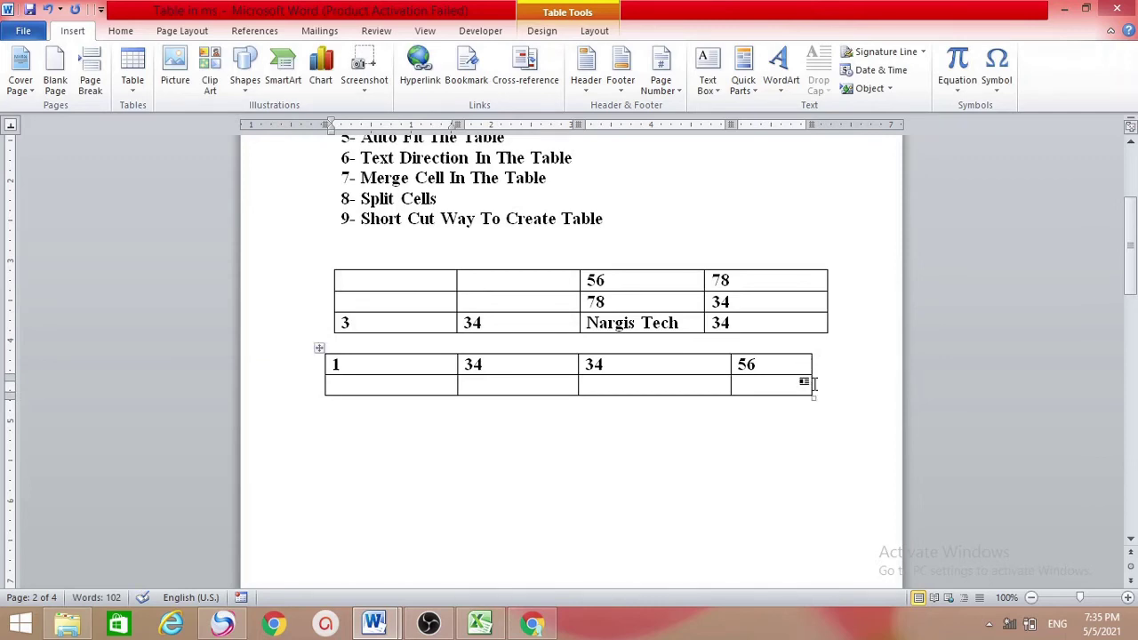
pyautogui.click(815, 384)
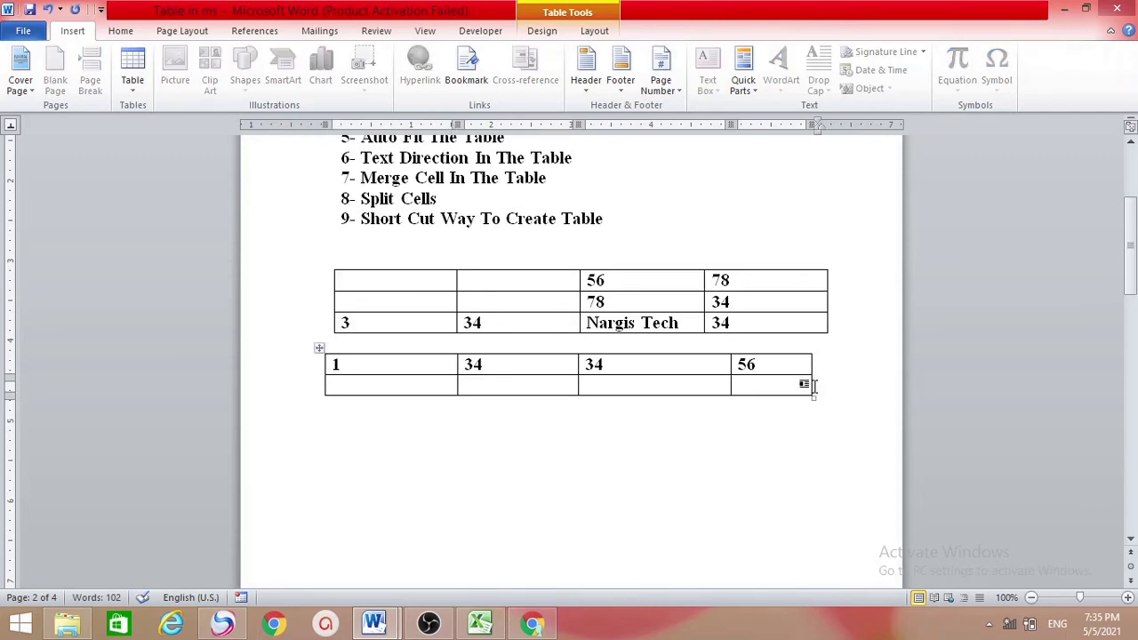
pyautogui.press('Return')
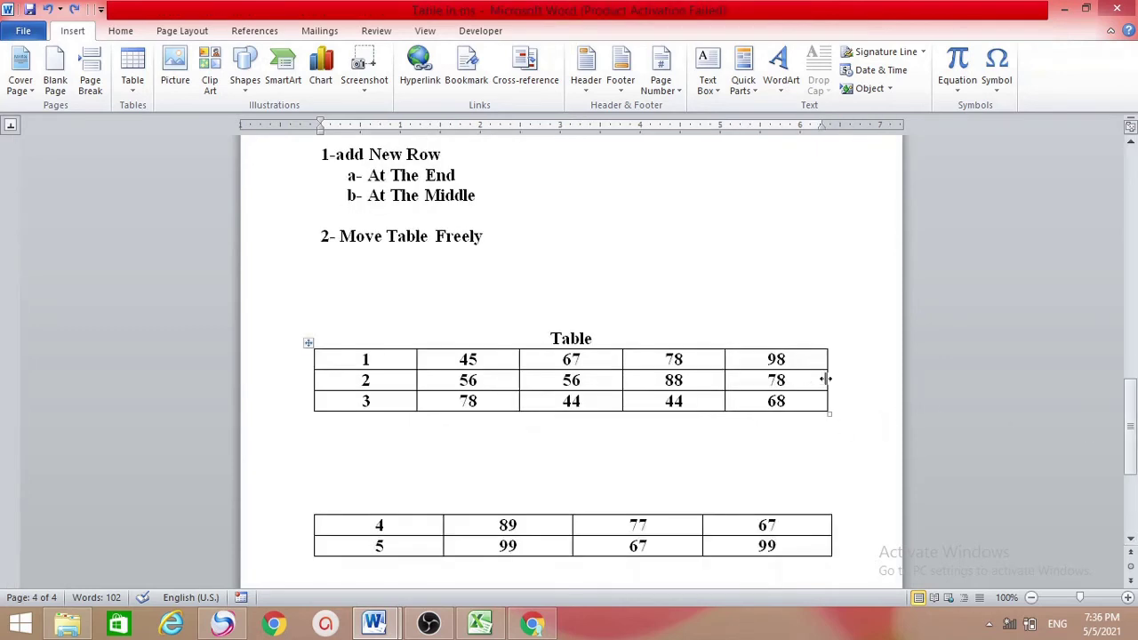
# - Insert an empty row below row 2, then another below row 1
pyautogui.click(832, 379)
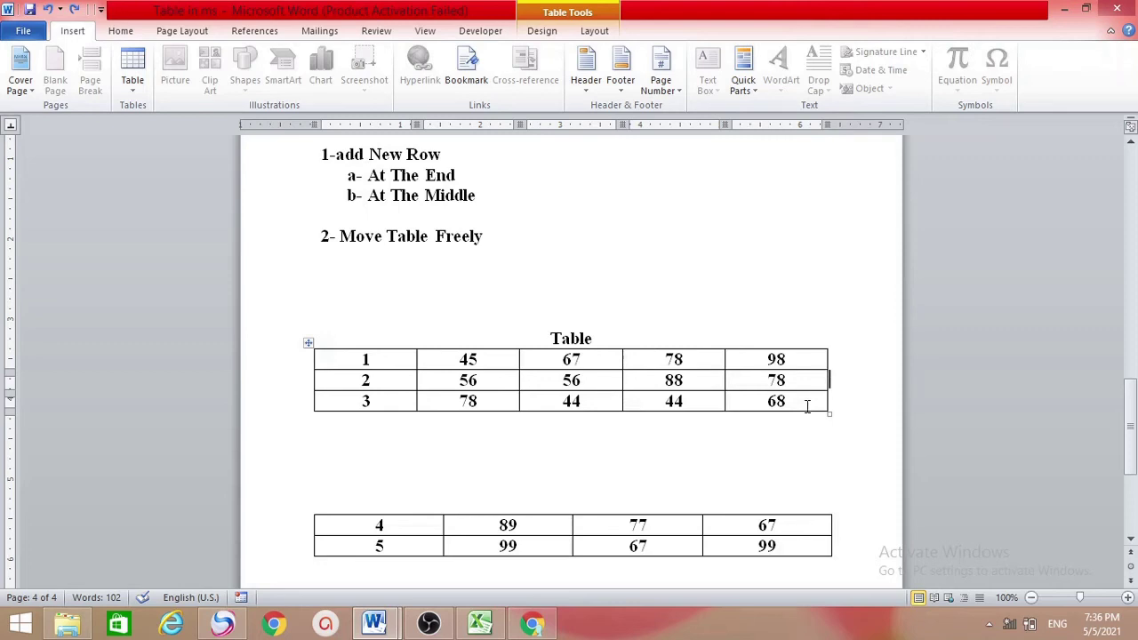
pyautogui.press('Return')
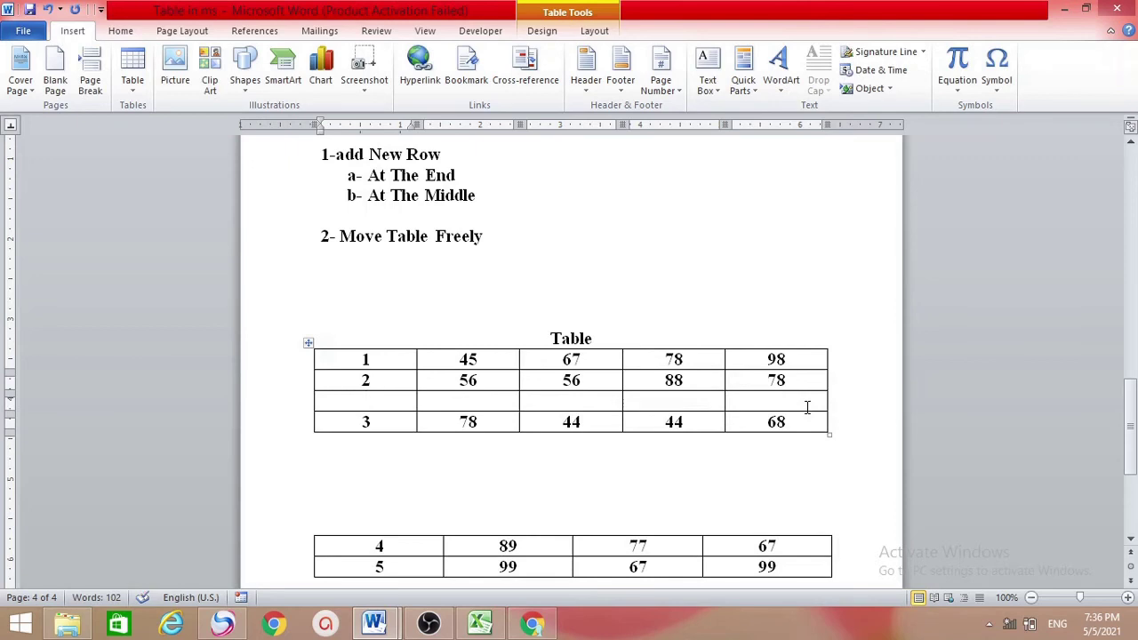
pyautogui.click(833, 358)
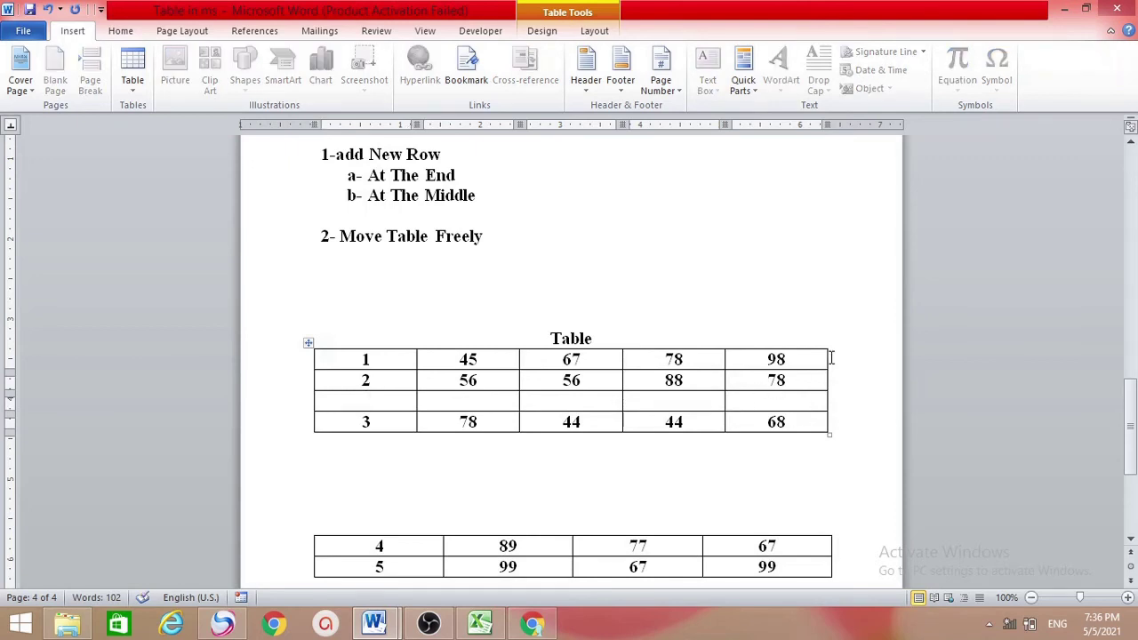
pyautogui.press('Return')
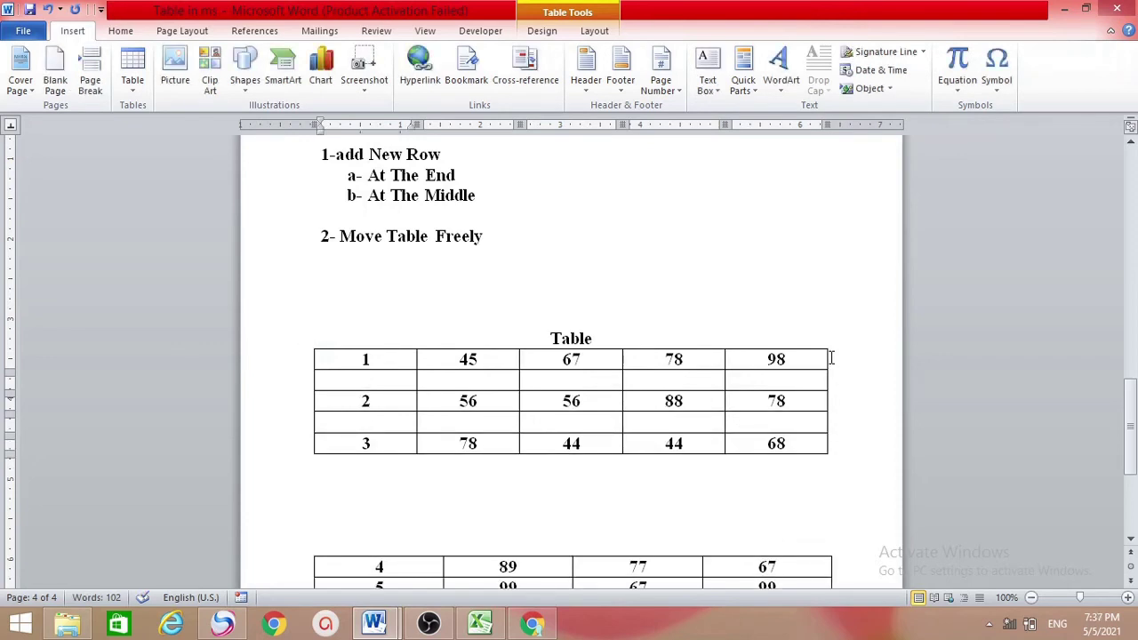
# - Select the whole lower table and italicize its numbers
pyautogui.scroll(-5, 957, 353)
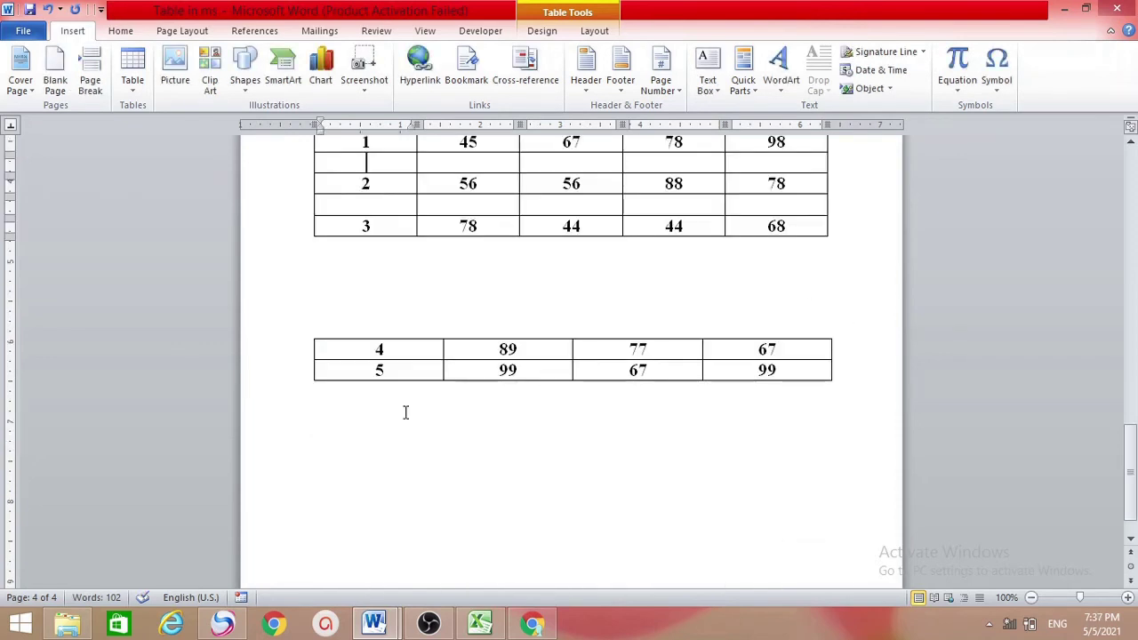
pyautogui.moveTo(343, 364)
pyautogui.click(307, 332)
pyautogui.hotkey('ctrl', 'i')
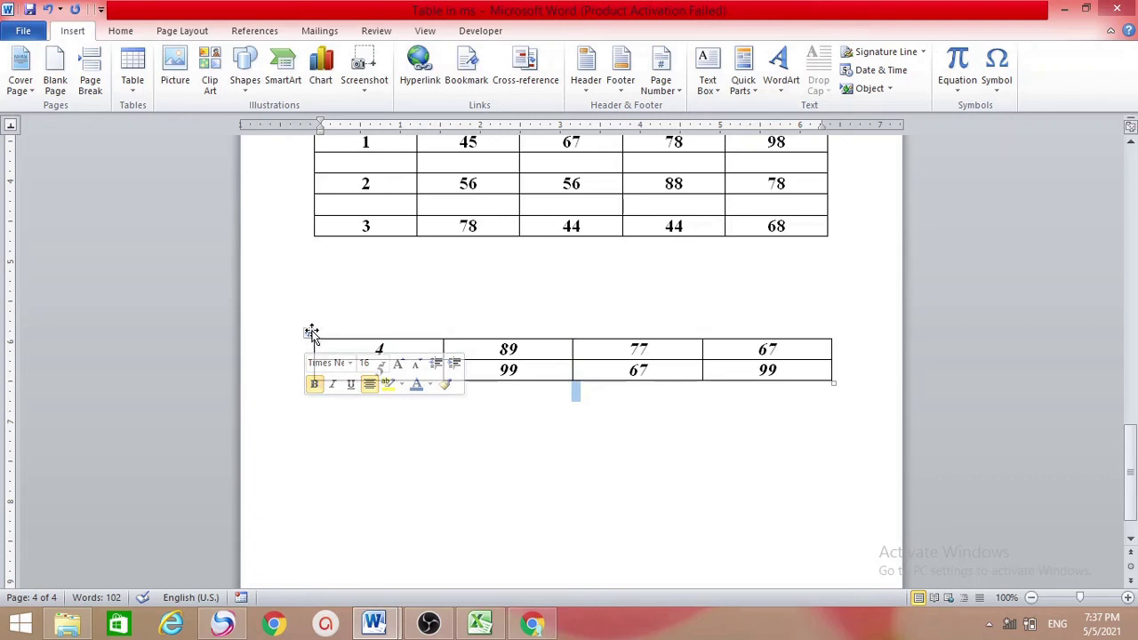
# - Drag the lower table down the page, then back up closer to the first table
pyautogui.moveTo(311, 333); pyautogui.dragTo(295, 499)
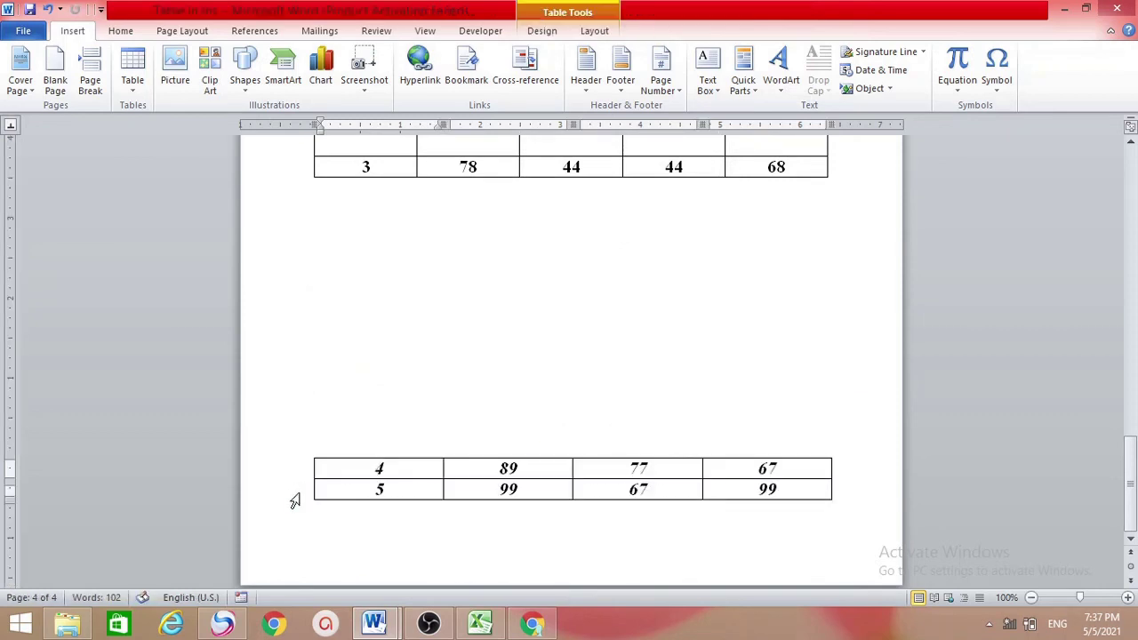
pyautogui.moveTo(311, 461)
pyautogui.moveTo(309, 453); pyautogui.dragTo(290, 296)
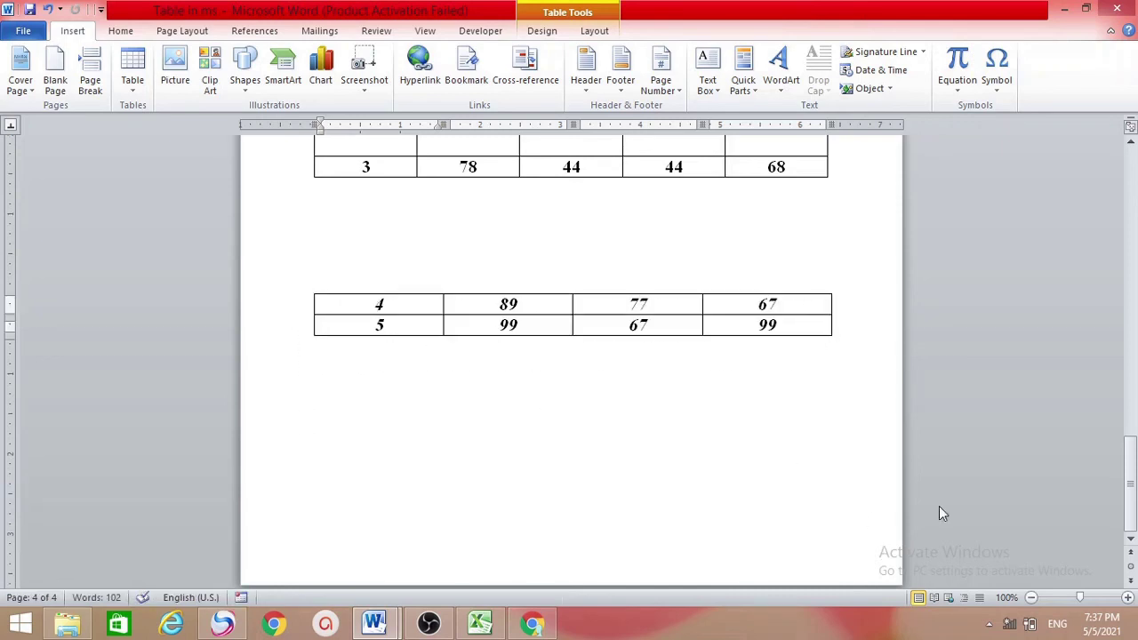
pyautogui.moveTo(1130, 463); pyautogui.dragTo(1117, 178)
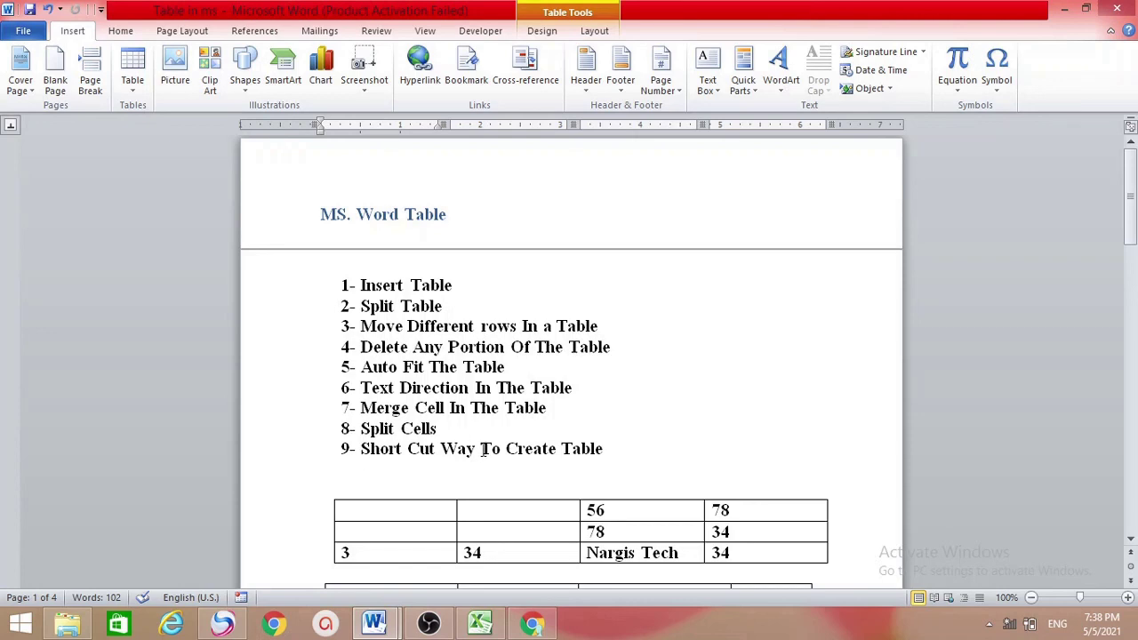
# - Scroll from page 1 down to the two tables on page 4
pyautogui.moveTo(1131, 170); pyautogui.dragTo(1136, 330)
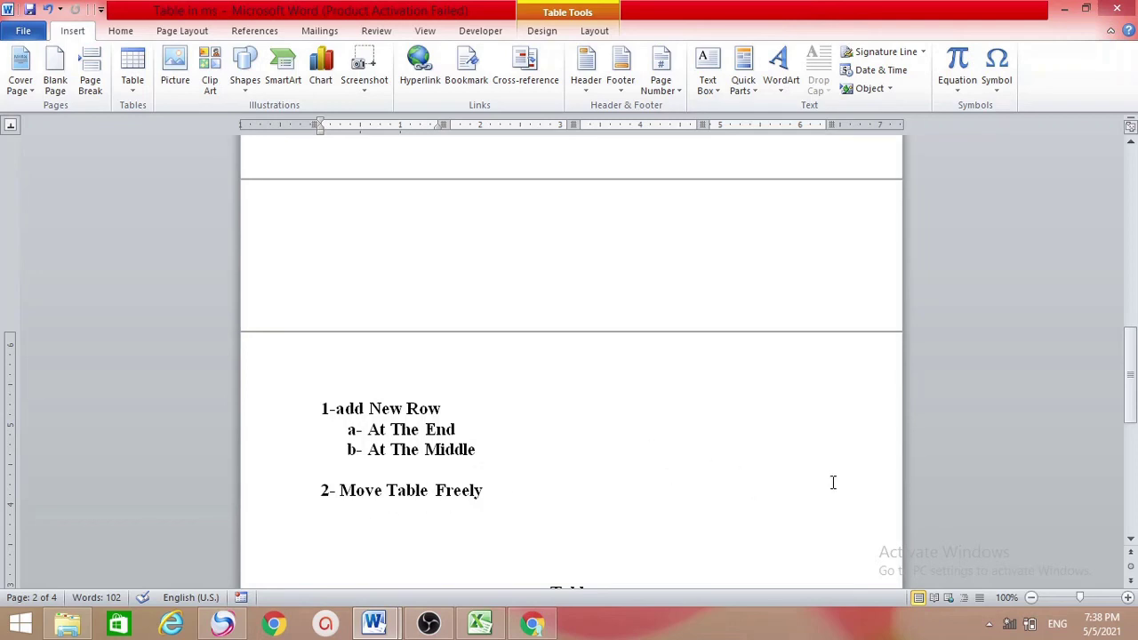
pyautogui.moveTo(1131, 374); pyautogui.dragTo(1133, 460)
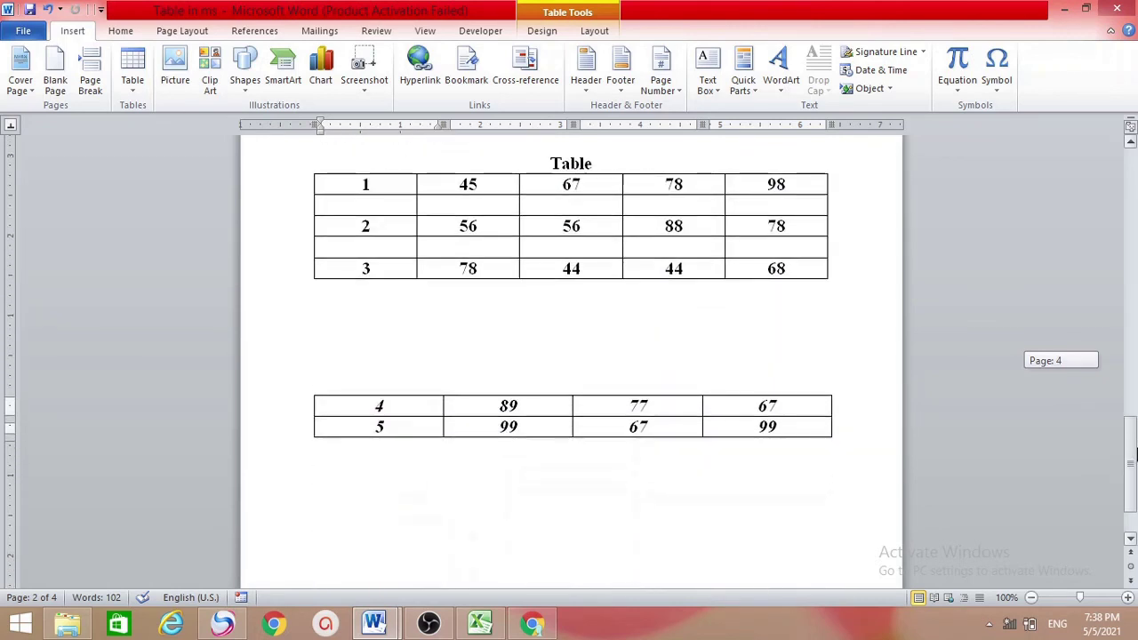